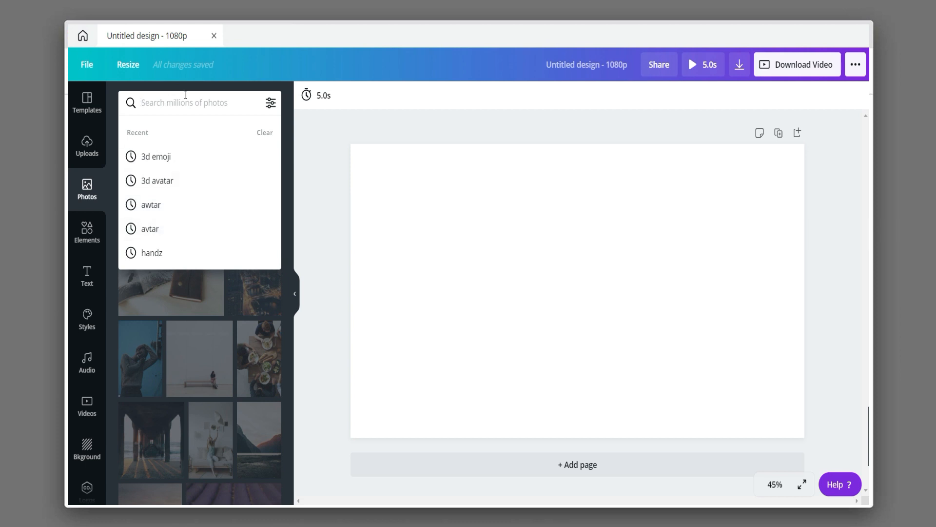
Step: Search the photos for "man" and add the smiling man in glasses on an orange background to the page
type("man")
key("Return")
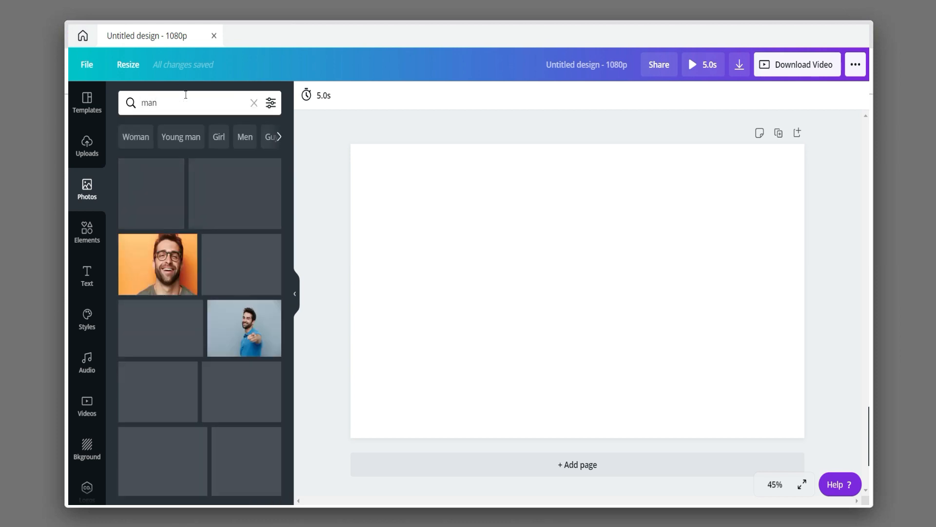
scroll(205, 223, "down", 6)
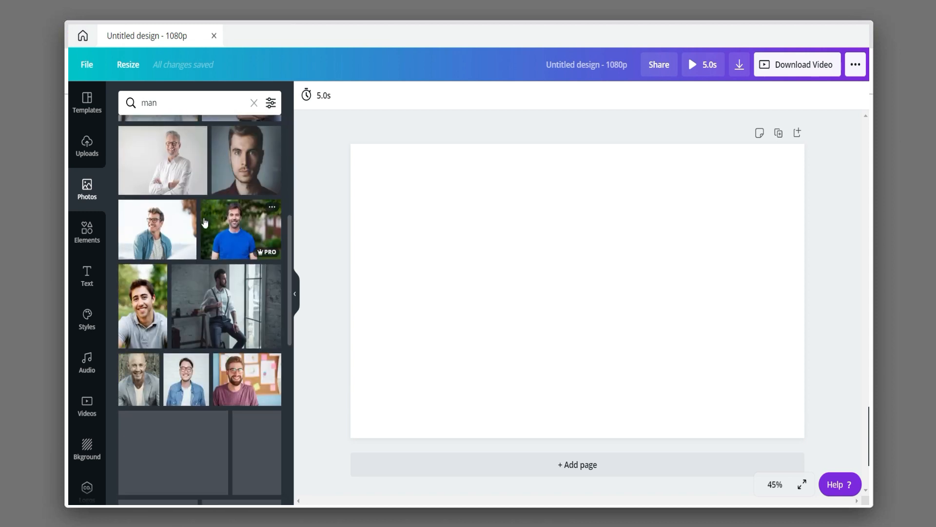
scroll(204, 222, "up", 5)
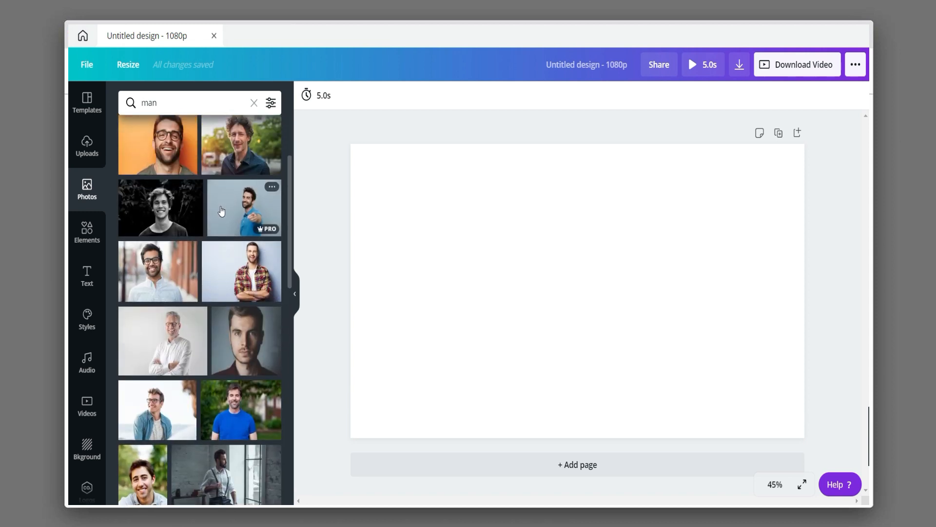
left_click(192, 150)
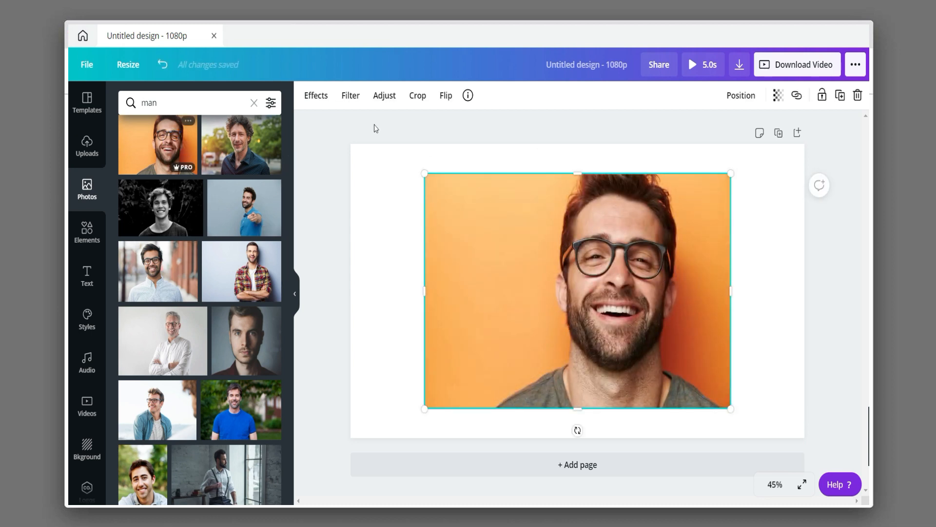
Step: Remove the background from the man's photo and enlarge the photo to the full height of the page
left_click(322, 97)
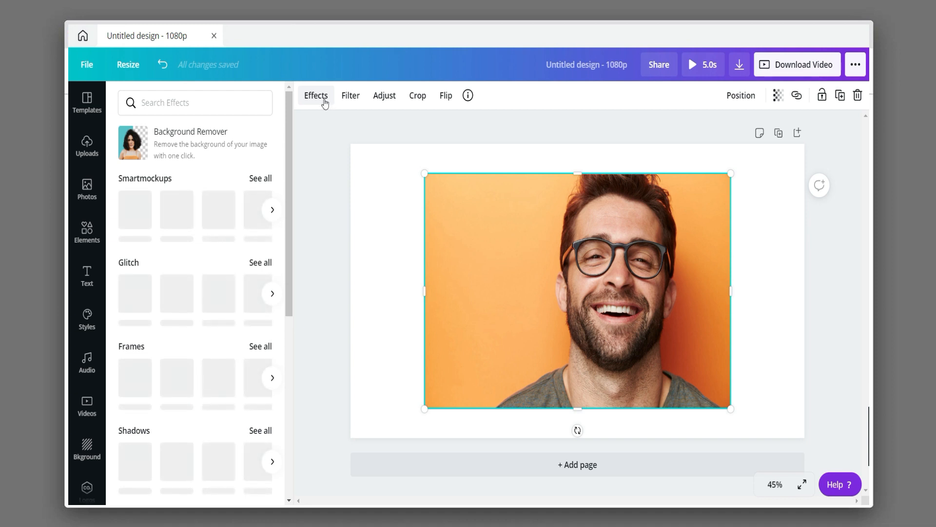
left_click(237, 132)
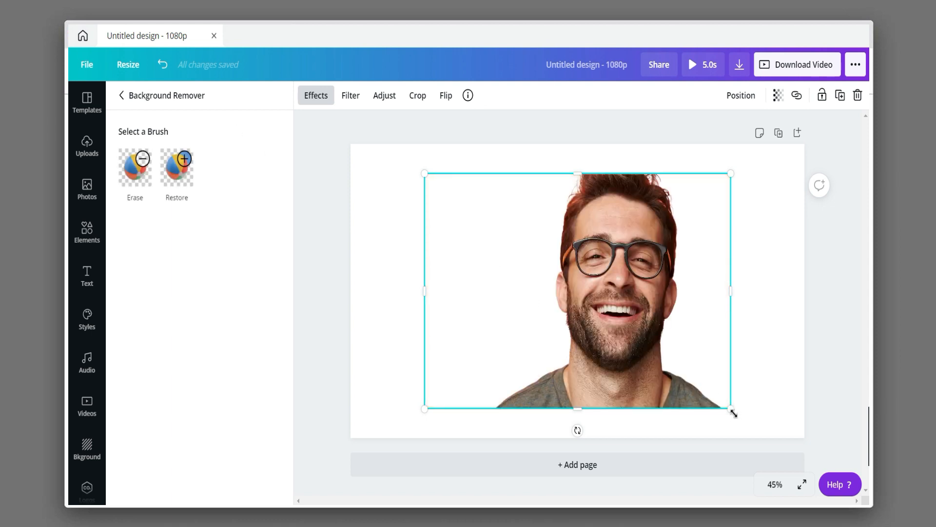
left_click_drag(734, 414, 780, 433)
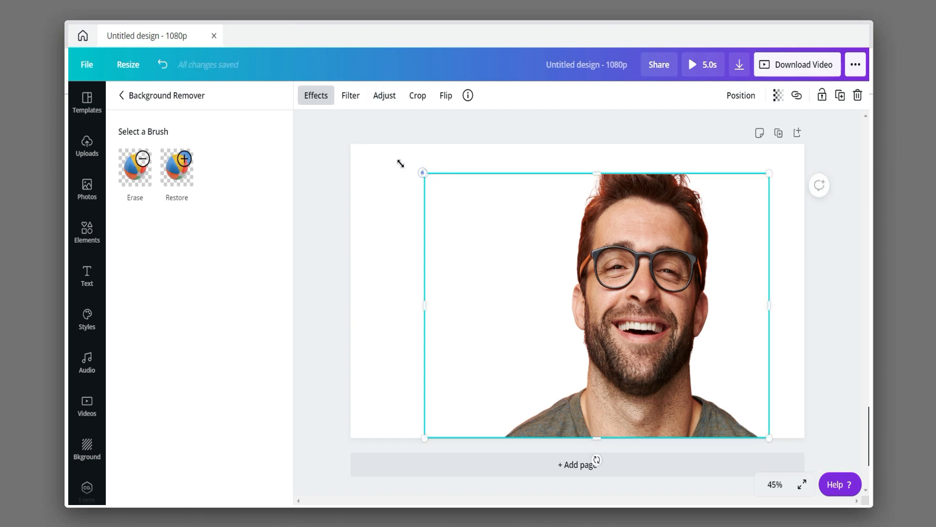
left_click_drag(400, 164, 380, 148)
left_click(483, 129)
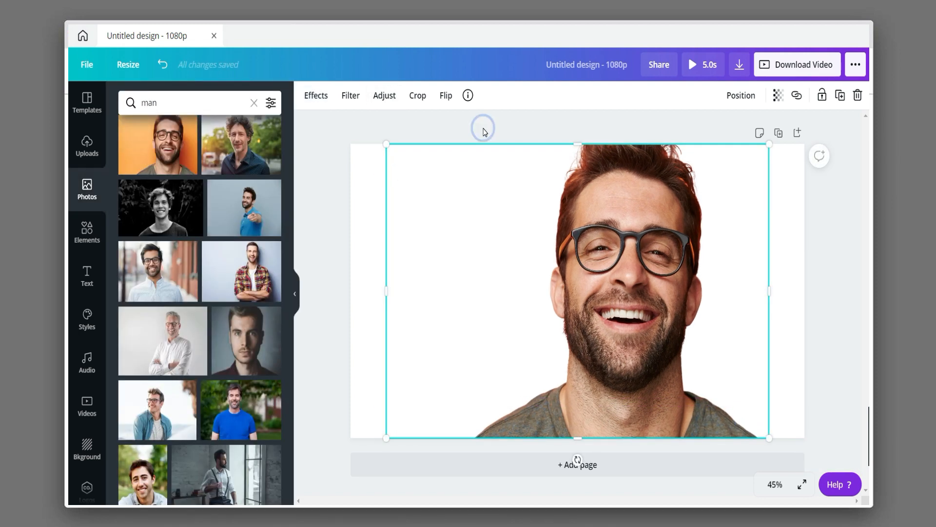
Step: Apply the Glow shadow effect to the man's photo and open its settings
left_click(547, 253)
left_click(316, 96)
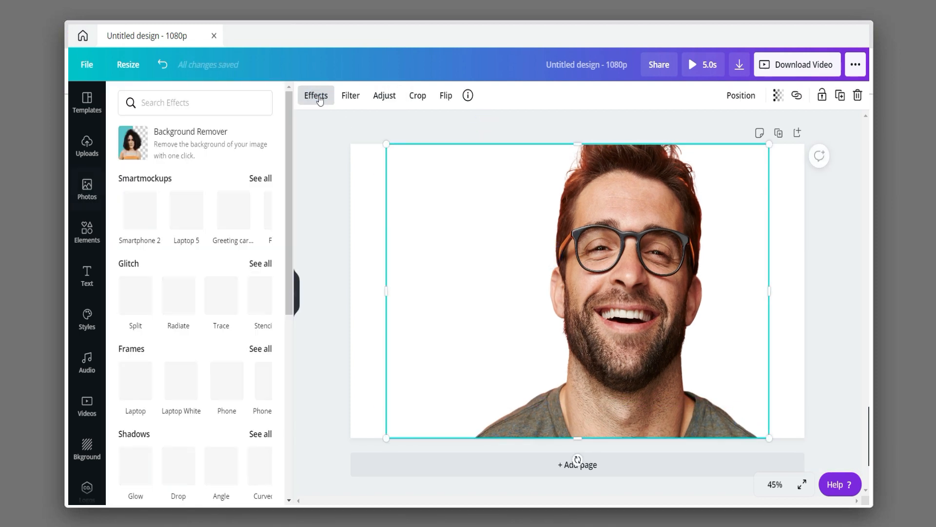
scroll(213, 292, "down", 4)
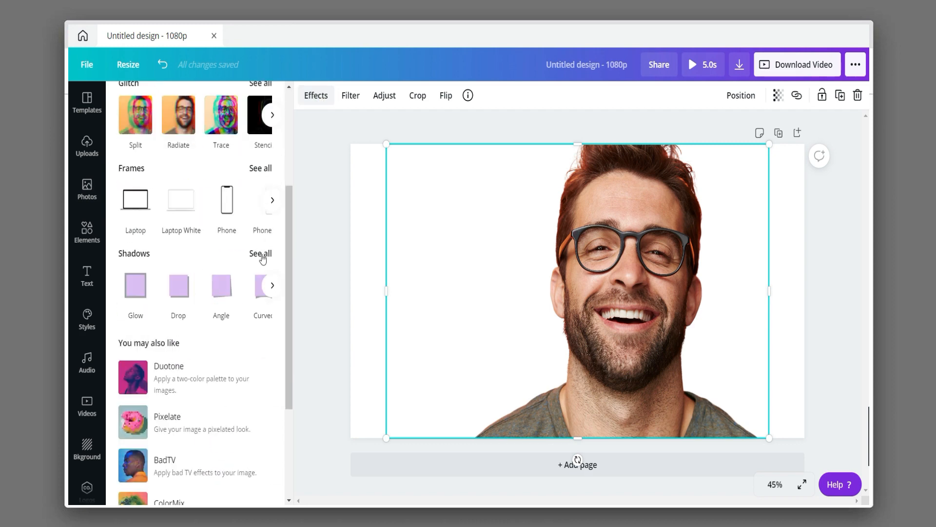
scroll(180, 259, "down", 4)
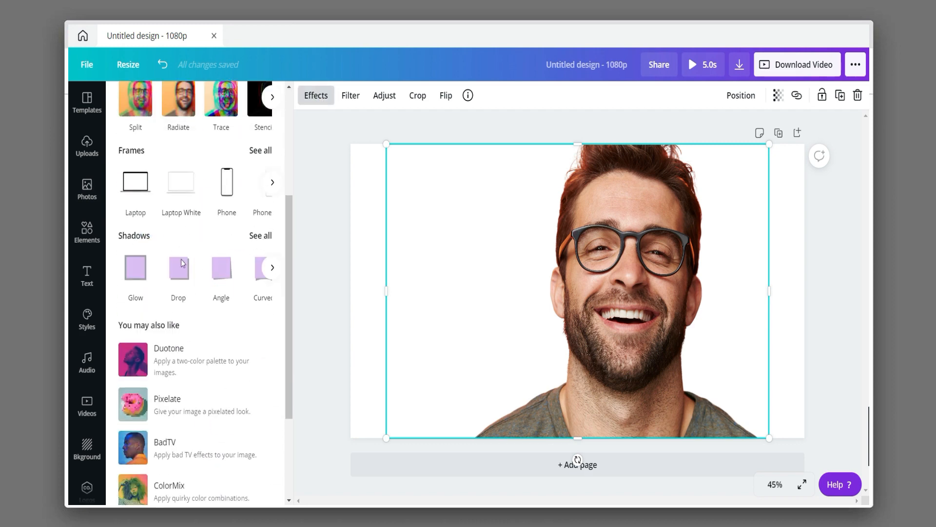
scroll(175, 305, "up", 6)
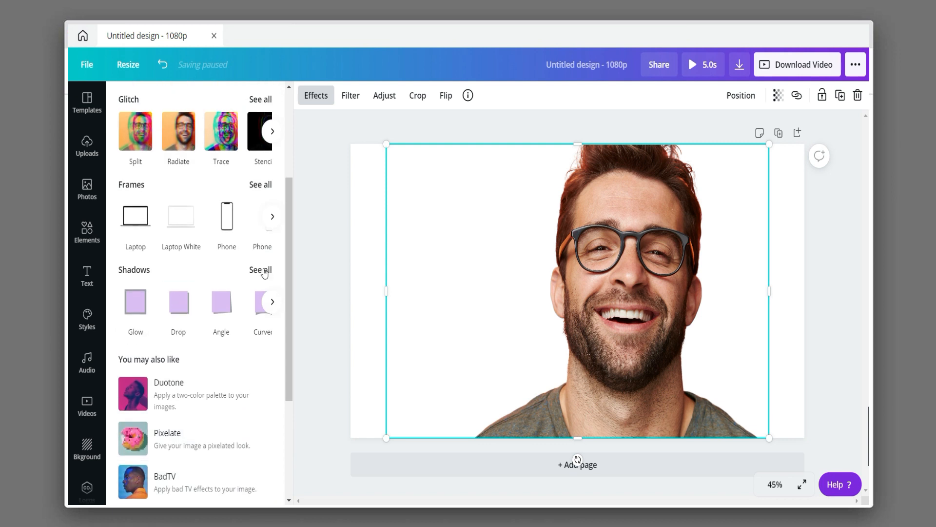
left_click(263, 270)
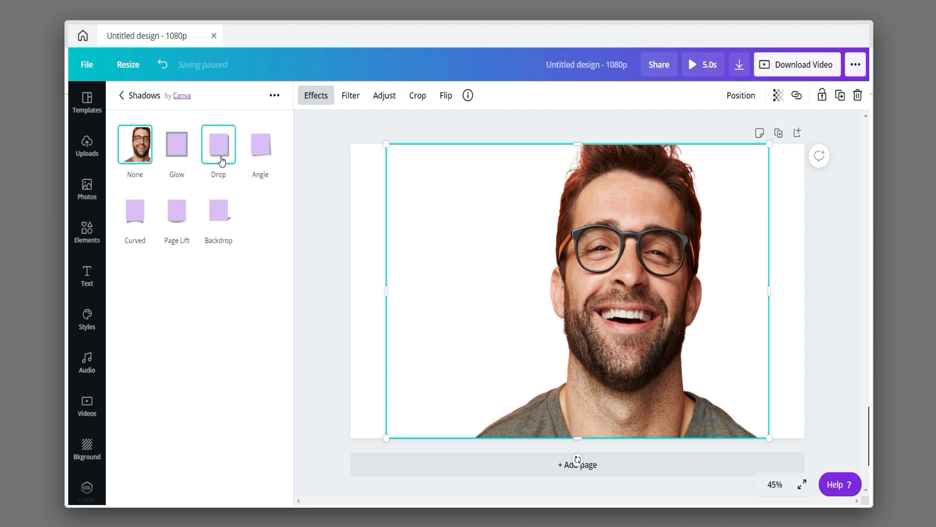
left_click(183, 157)
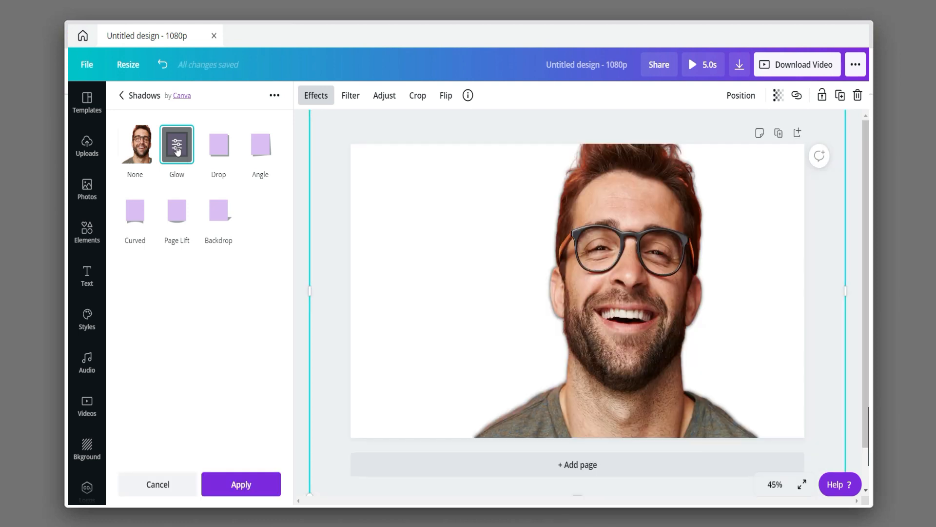
left_click(177, 148)
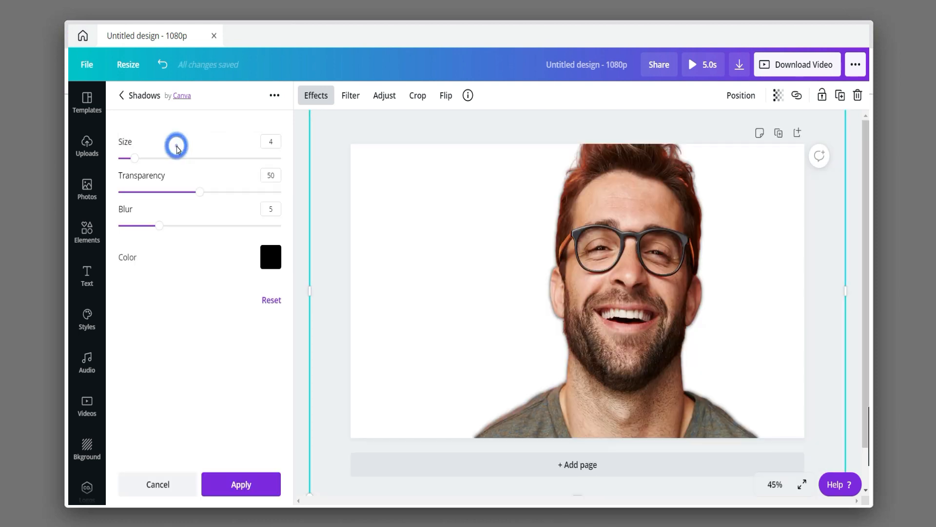
Step: Set the glow's size to 18, transparency to 65, blur to 16 and colour to red #FF0000
left_click_drag(134, 160, 224, 200)
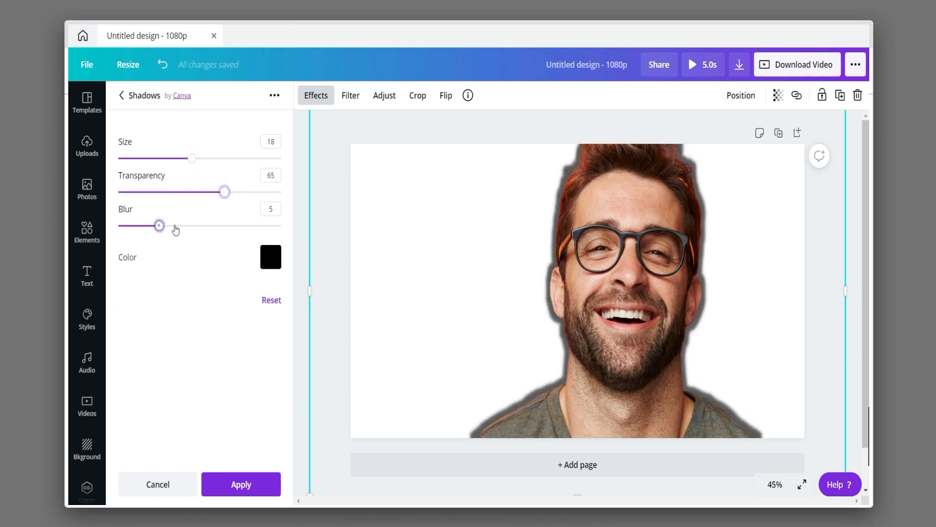
left_click_drag(175, 226, 248, 226)
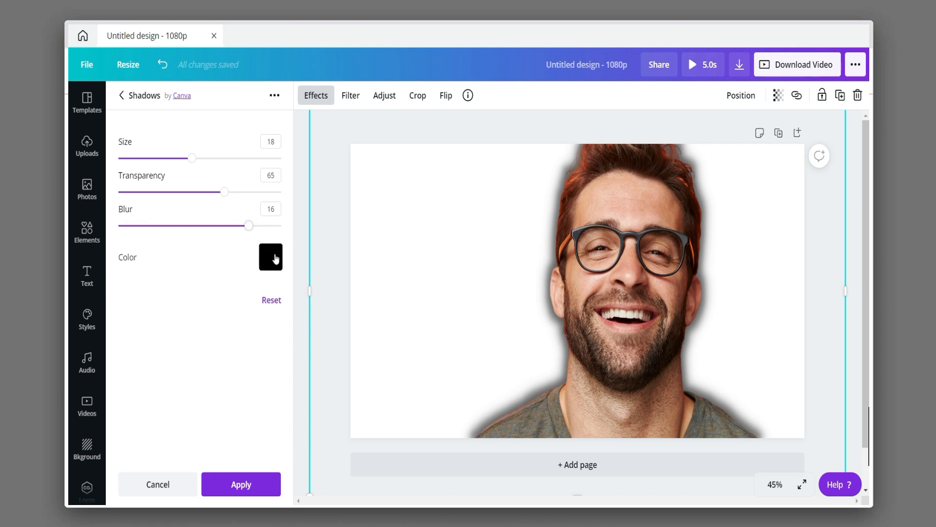
left_click(276, 258)
left_click(262, 251)
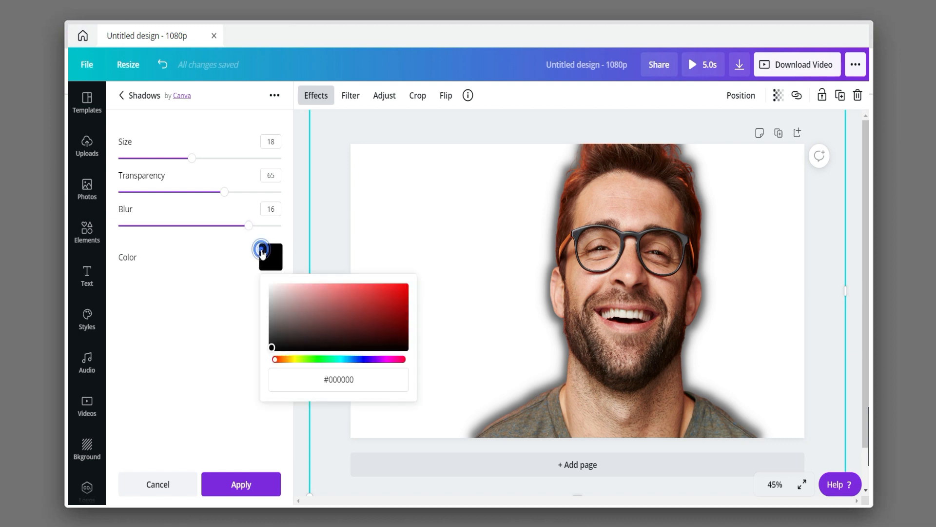
left_click_drag(285, 317, 426, 280)
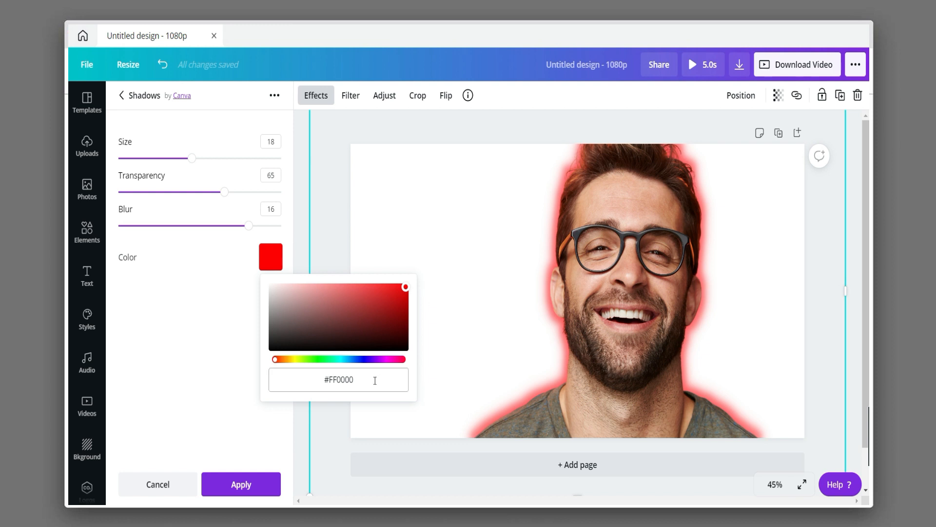
left_click(211, 298)
Step: Strengthen the glow with blur 19, transparency 100 and size 21
left_click_drag(252, 226, 276, 229)
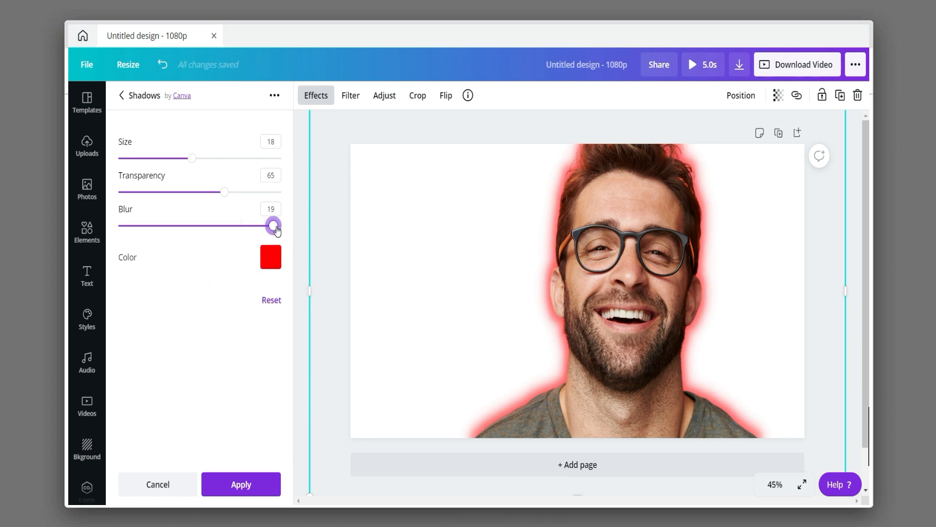
left_click_drag(224, 192, 291, 207)
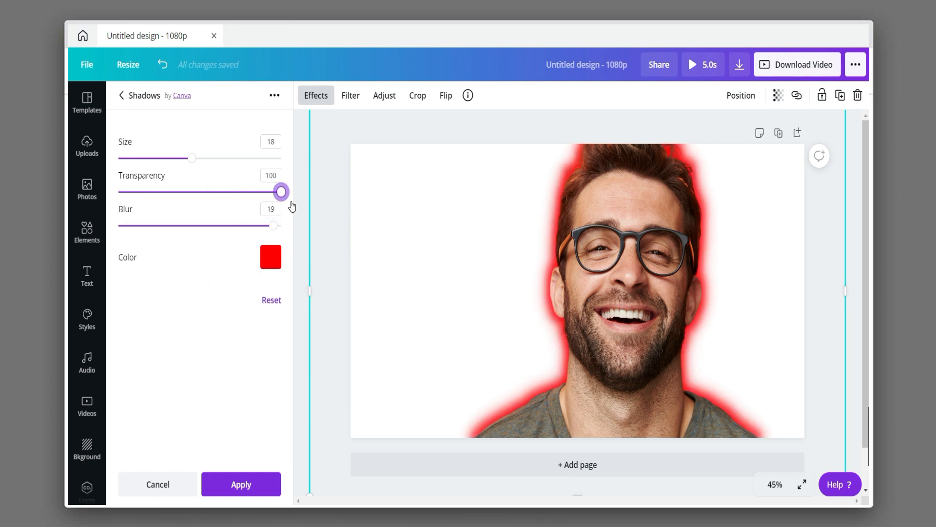
left_click_drag(191, 158, 205, 172)
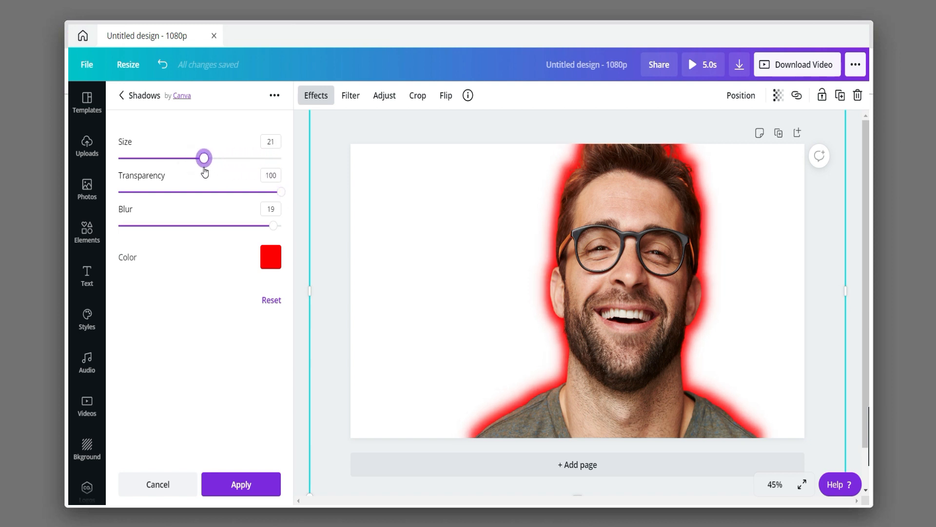
Step: Reset the glow's settings and discard the effect from the man's photo
left_click_drag(203, 323, 203, 323)
left_click(271, 300)
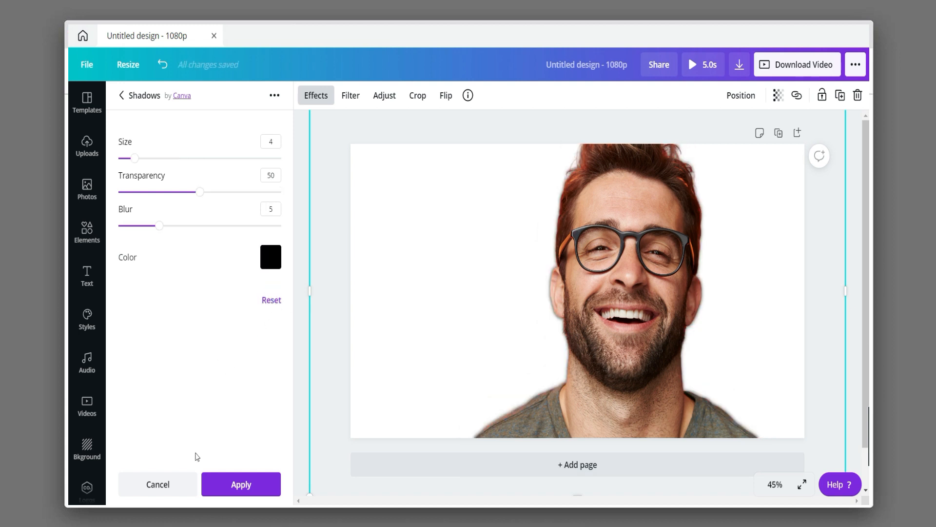
left_click(164, 486)
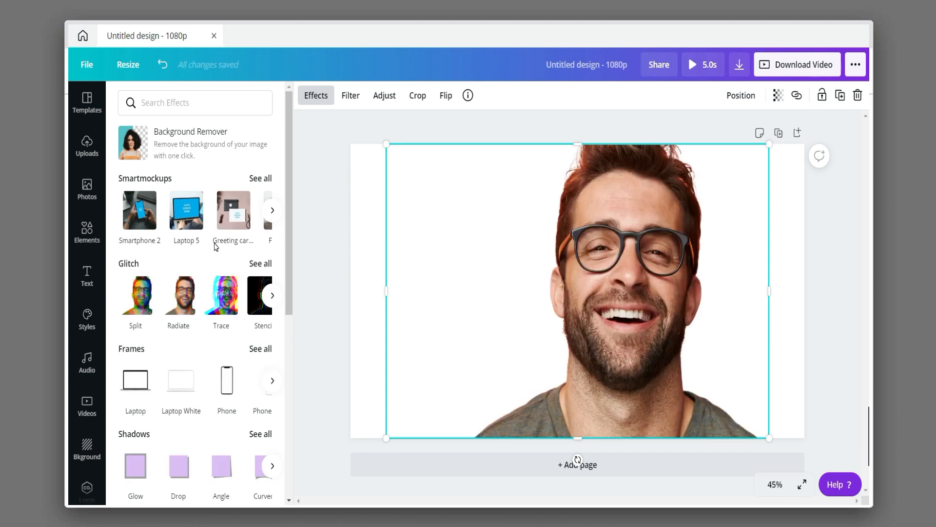
Step: Apply a Drop shadow to the man's photo with offset 3 and angle 1
scroll(268, 242, "down", 4)
left_click(262, 254)
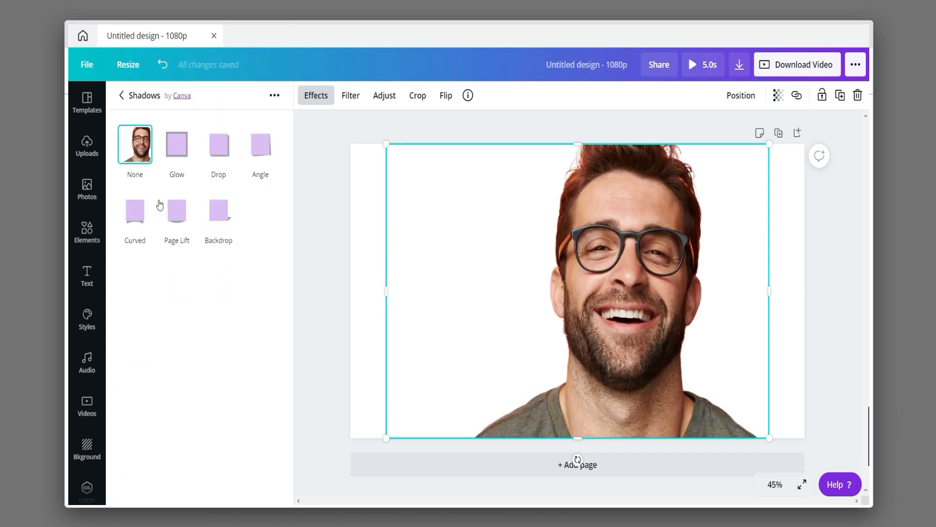
left_click(221, 154)
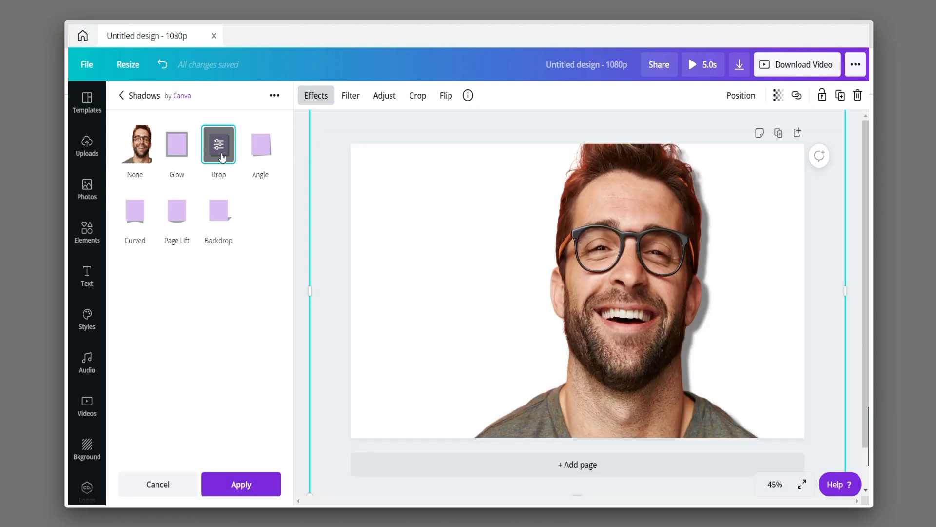
left_click(221, 155)
left_click_drag(161, 188, 221, 220)
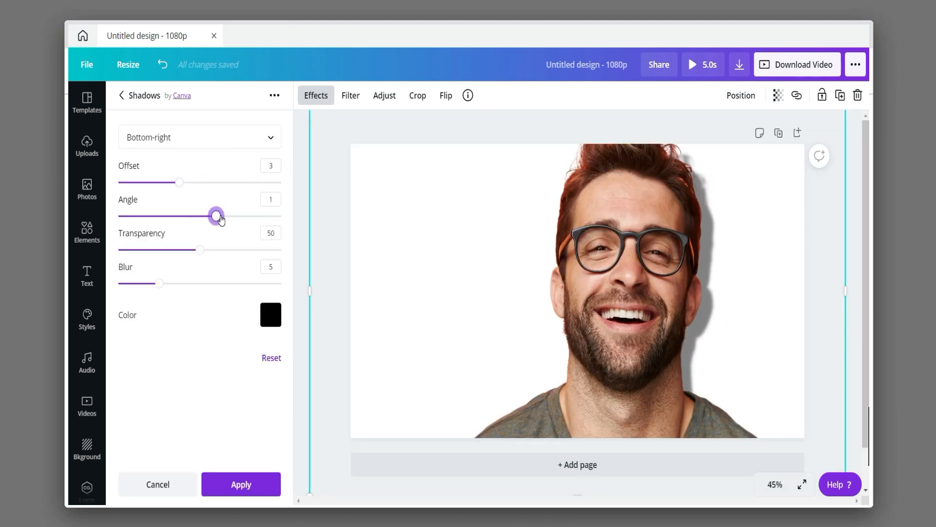
left_click(258, 479)
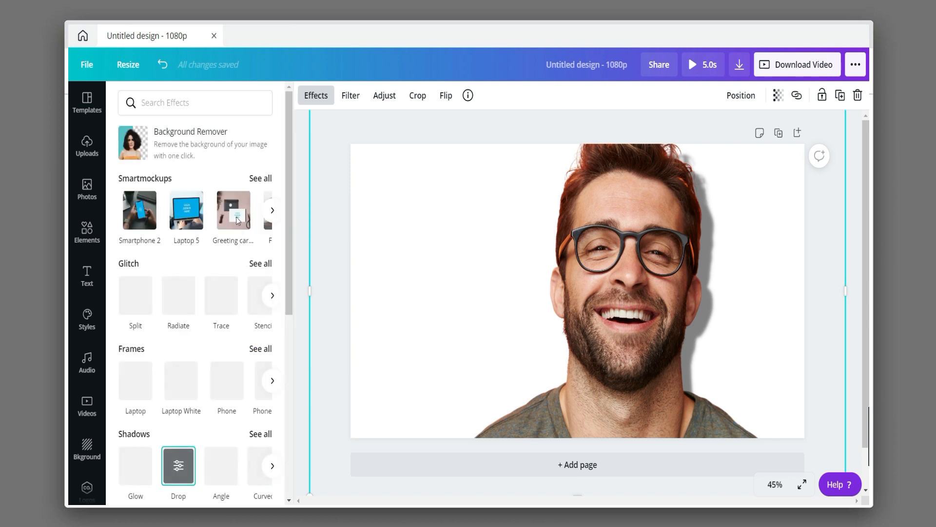
Step: Add a blank second page below the page with the man's photo
scroll(210, 414, "down", 4)
left_click(262, 253)
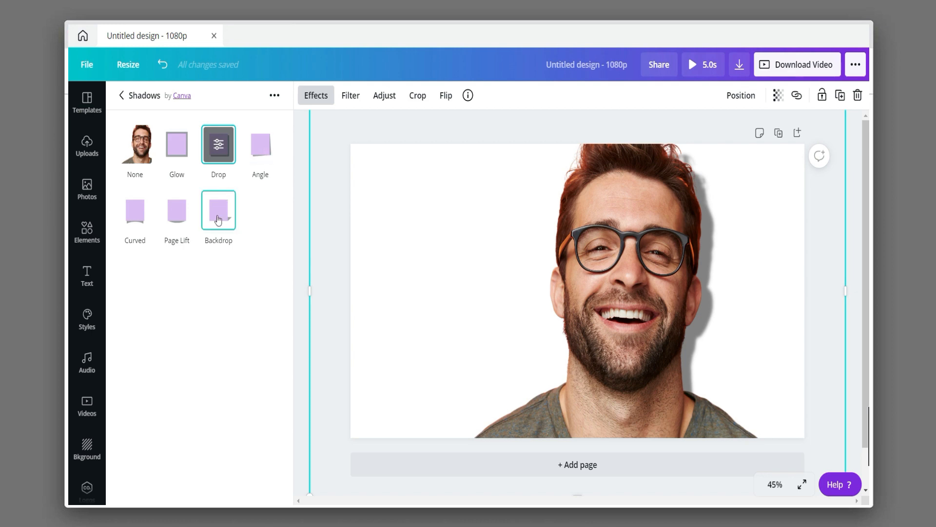
scroll(548, 423, "down", 2)
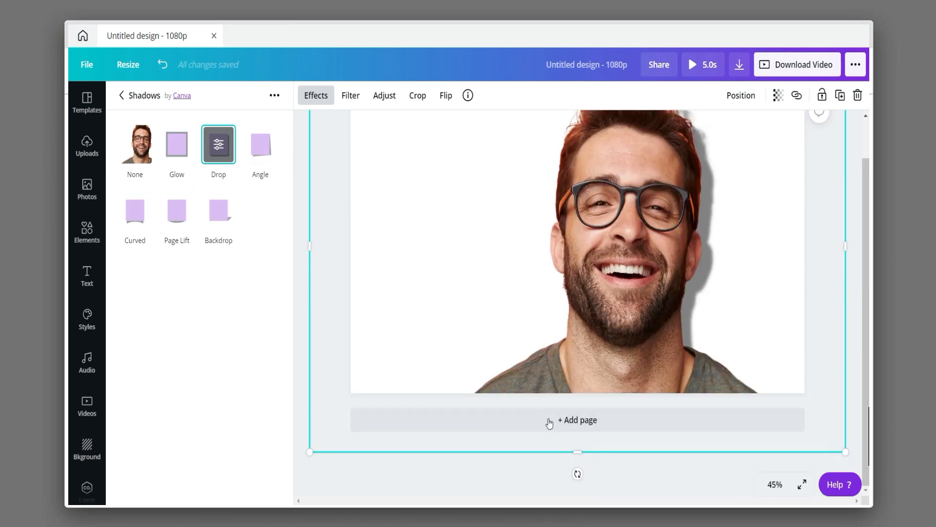
left_click(549, 421)
scroll(466, 326, "up", 4)
scroll(466, 326, "down", 4)
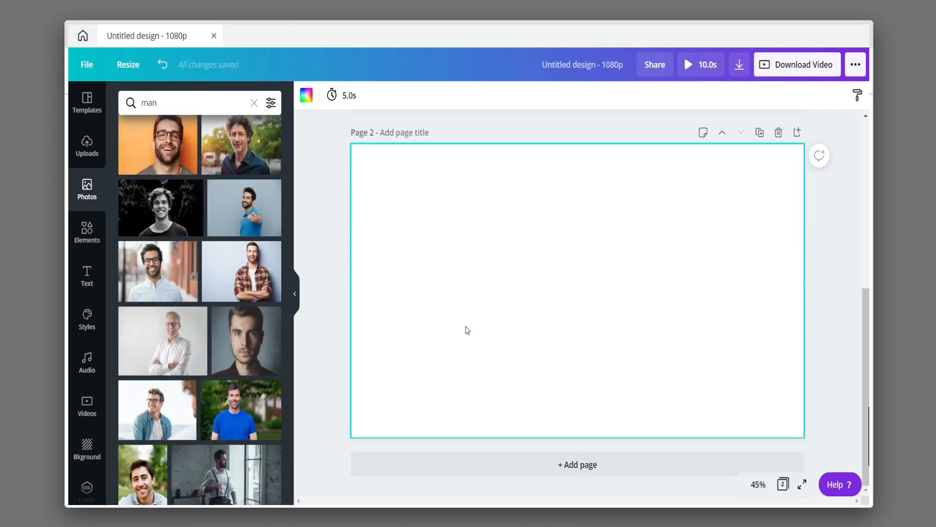
Step: Search the photos for "pot", add the soil-filled terracotta pot to page 2 and shrink it near the page's centre
left_click(177, 101)
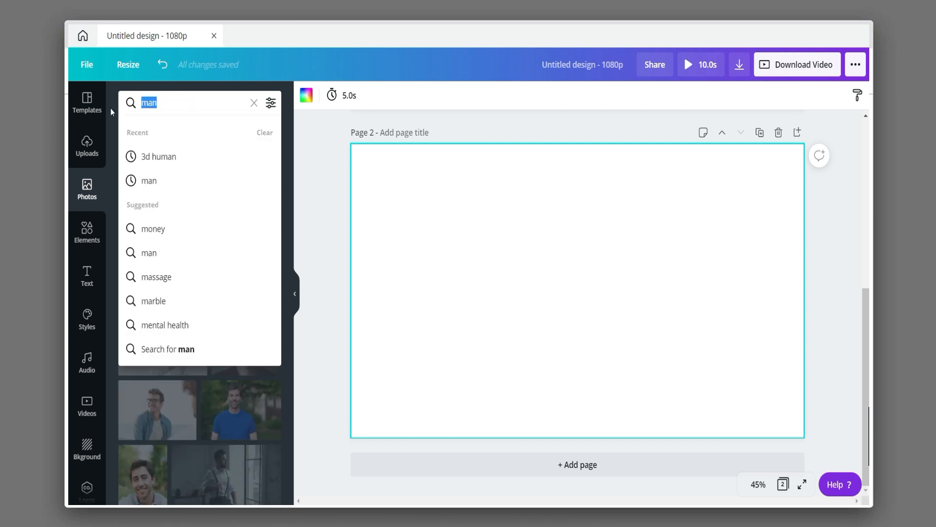
type("pot")
key("Return")
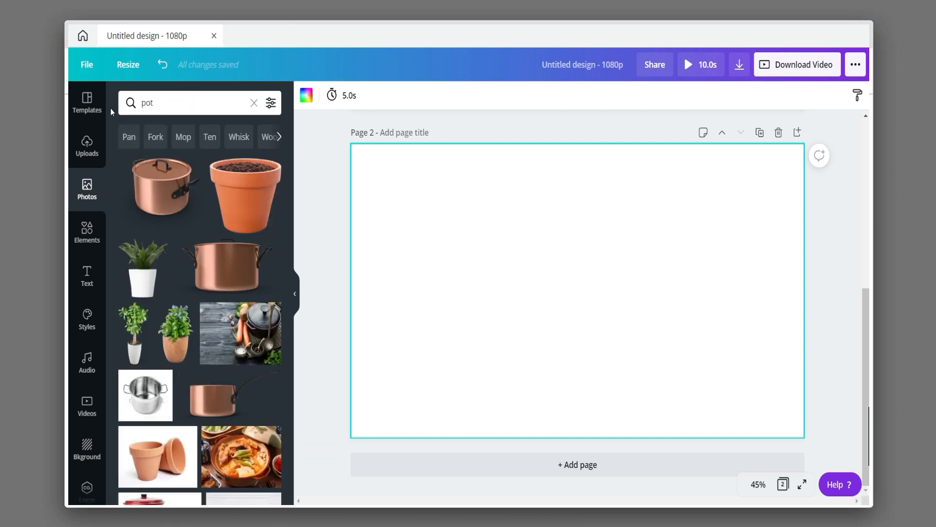
left_click(244, 195)
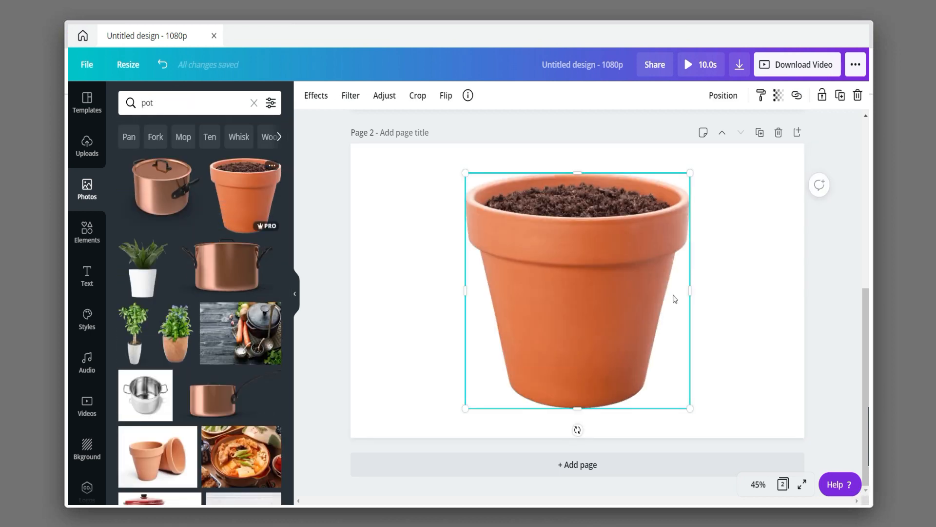
left_click_drag(687, 184, 606, 259)
left_click_drag(525, 383, 541, 361)
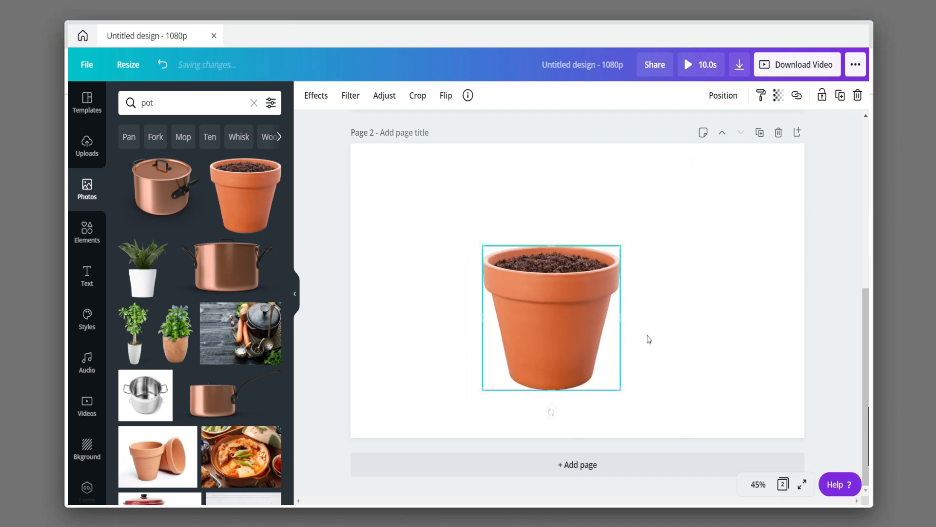
Step: Add a Backdrop shadow effect to the terracotta pot photo on page 2
left_click(648, 339)
left_click(561, 337)
left_click(316, 96)
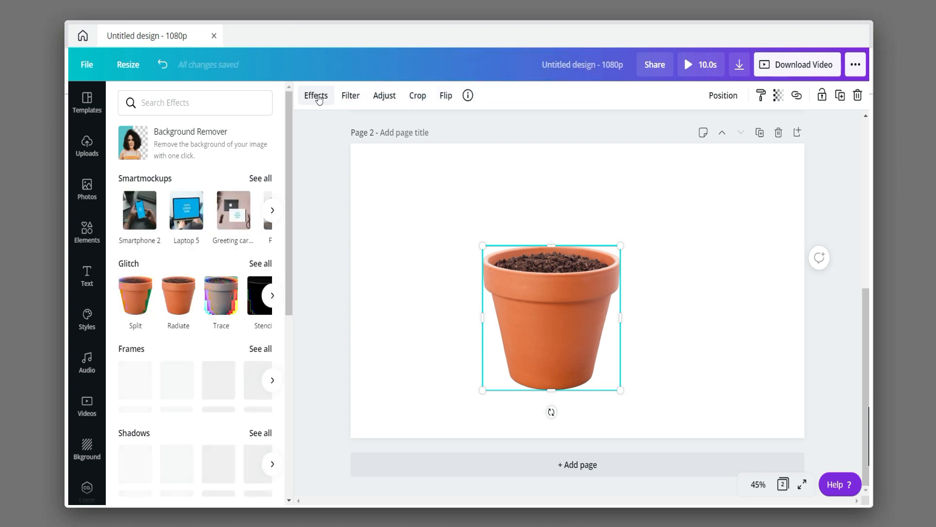
scroll(264, 327, "down", 3)
left_click(265, 315)
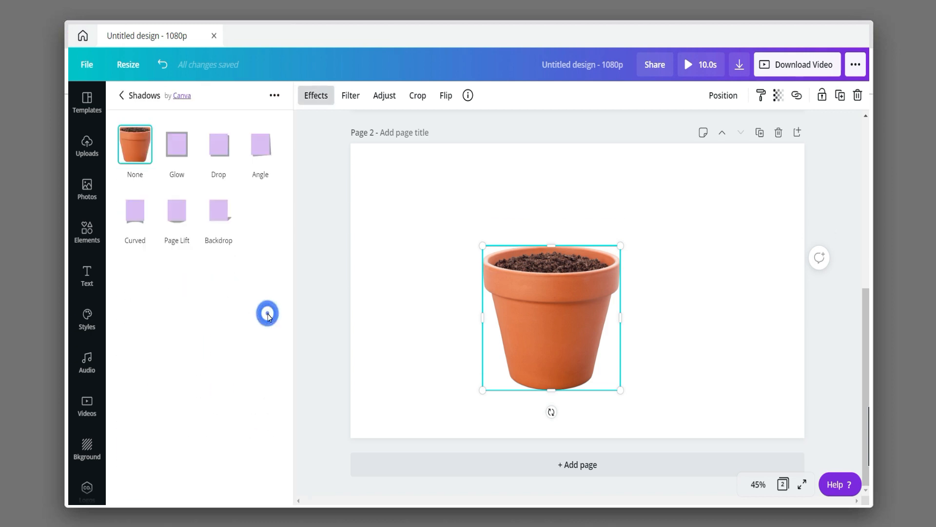
left_click(226, 214)
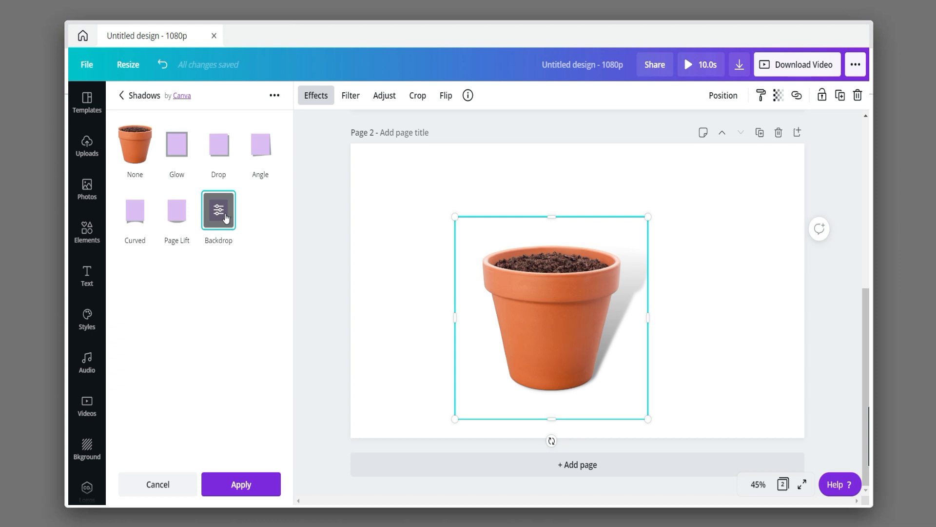
Step: Set the pot's Backdrop shadow to transparency 57, vertical angle 62 and blur 14, and apply it
left_click(226, 216)
mouse_move(197, 231)
left_mouse_down()
mouse_move(172, 226)
mouse_move(211, 226)
left_mouse_up()
left_click_drag(122, 161, 230, 167)
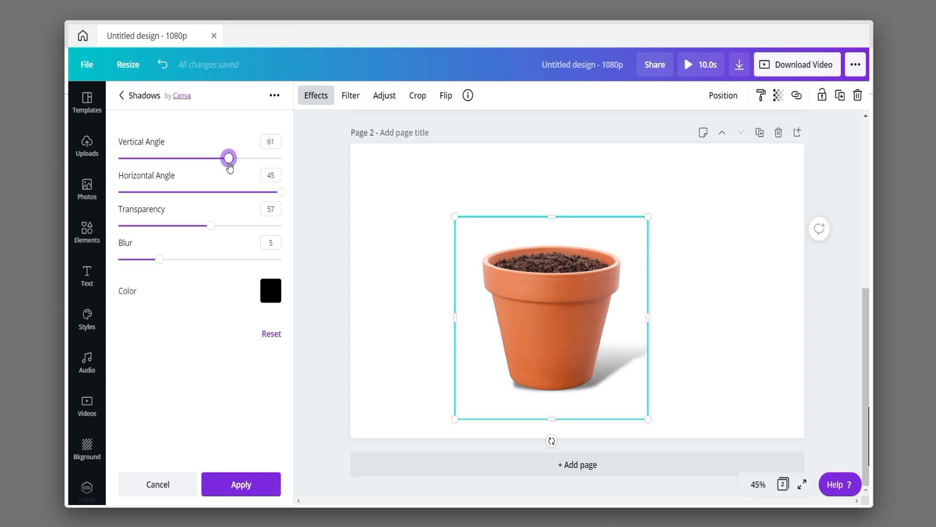
left_click_drag(157, 262, 232, 262)
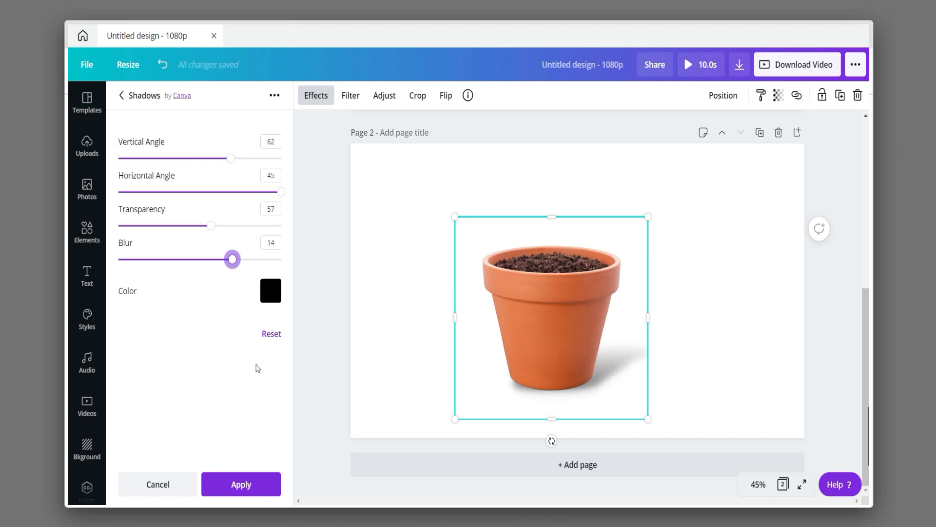
left_click(241, 484)
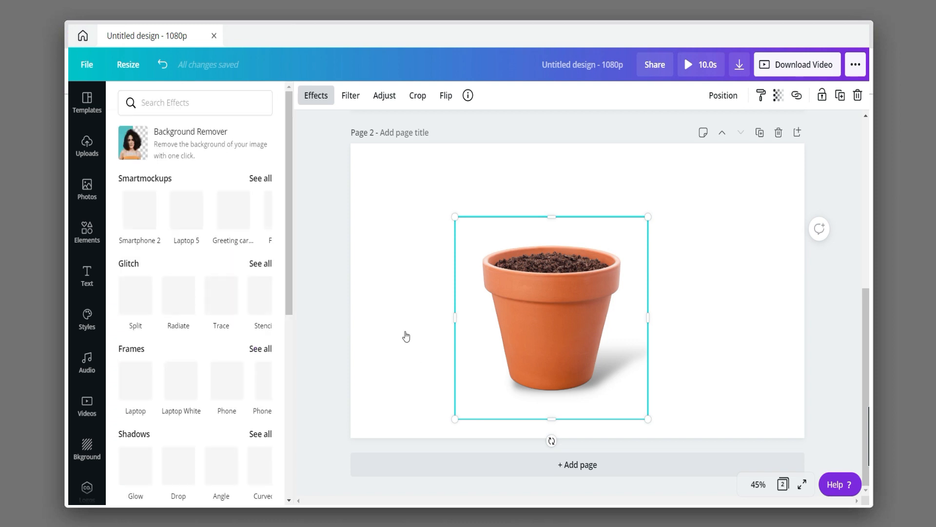
left_click(404, 332)
Step: Add the recently used photo of the pointing man in the blue polo shirt to the blank page 2
scroll(565, 361, "up", 5)
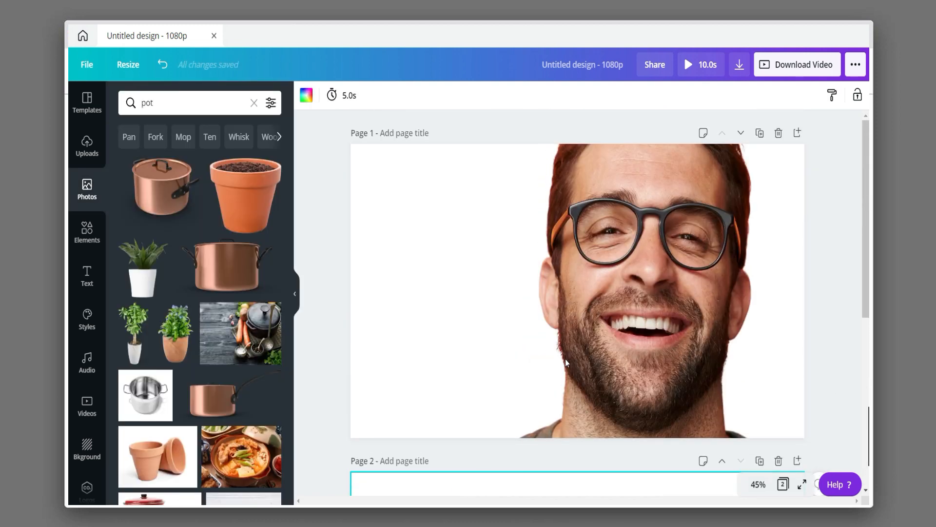
scroll(565, 359, "down", 5)
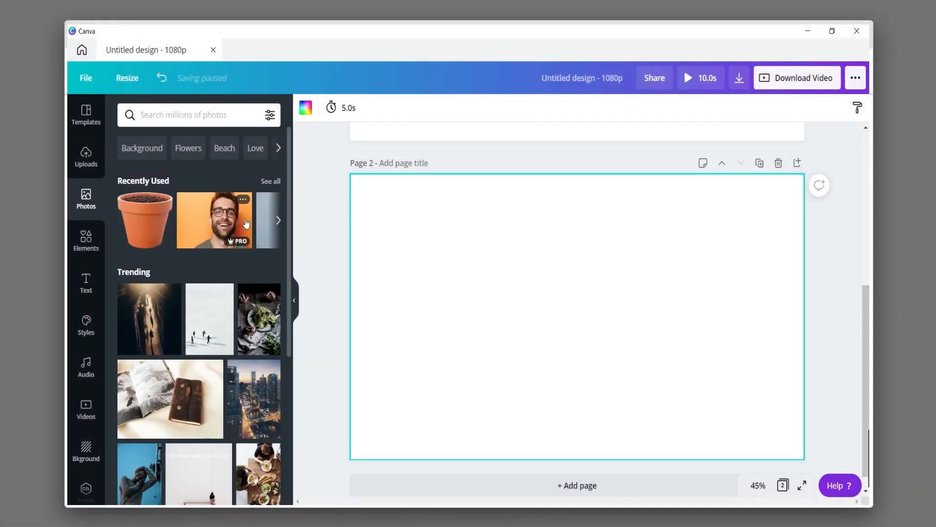
left_click(279, 222)
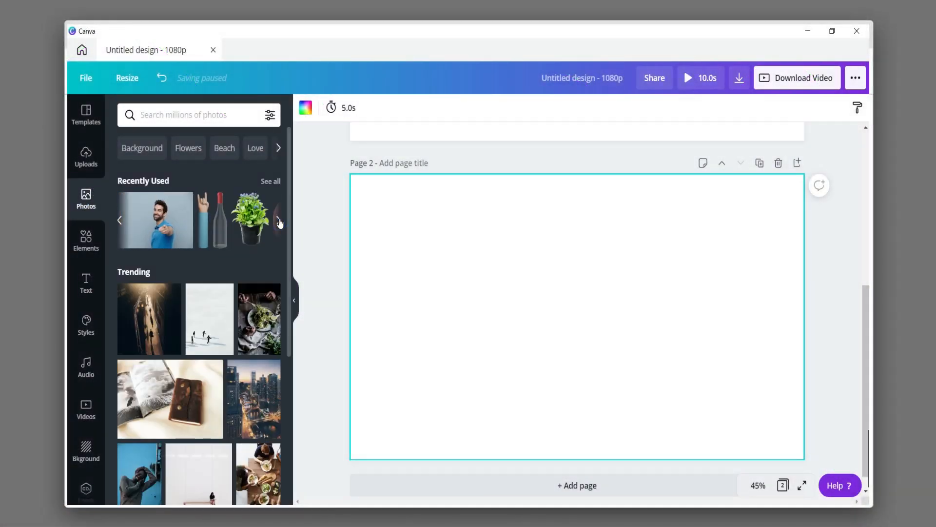
left_click(146, 209)
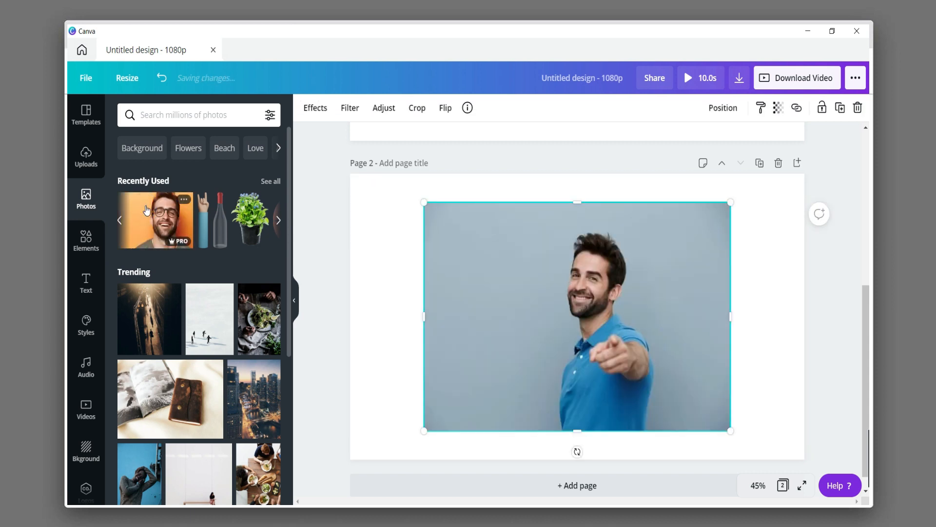
left_click(390, 250)
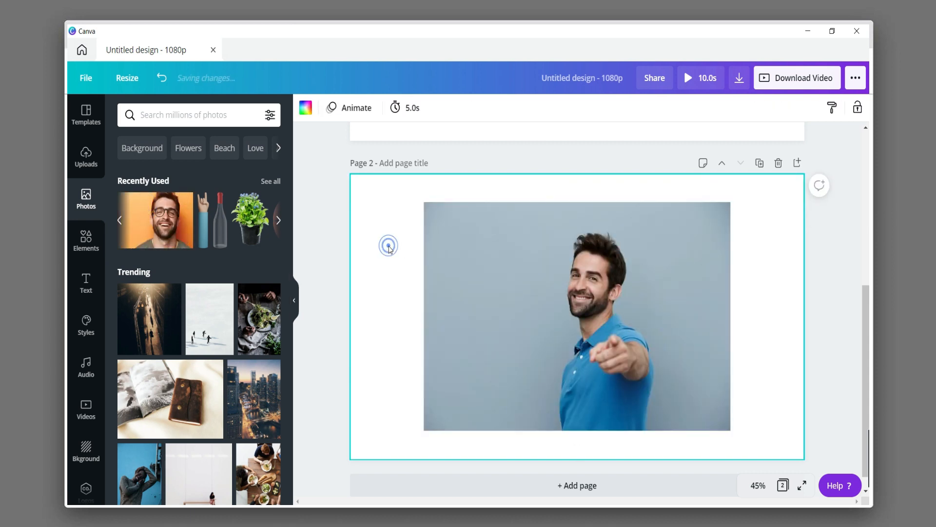
Step: Open the full set of frame effects for the pointing man's photo
left_click(456, 256)
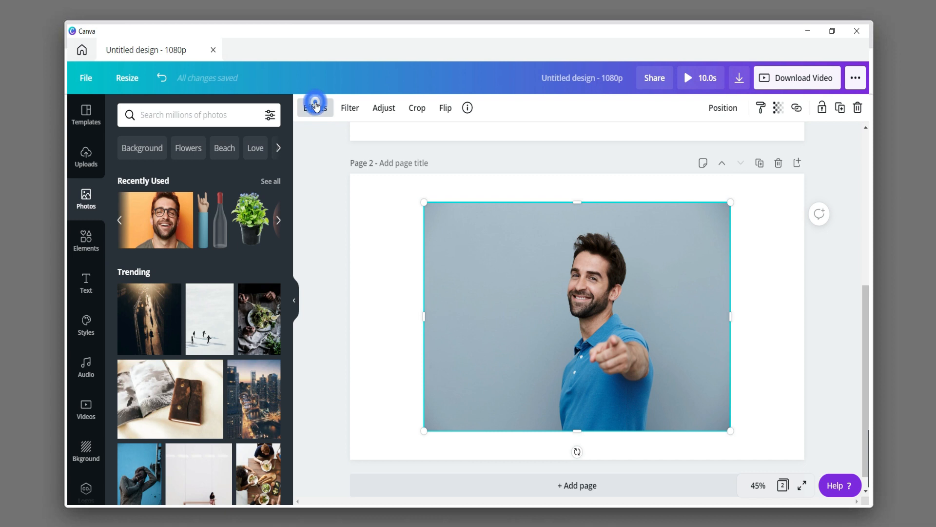
left_click(315, 106)
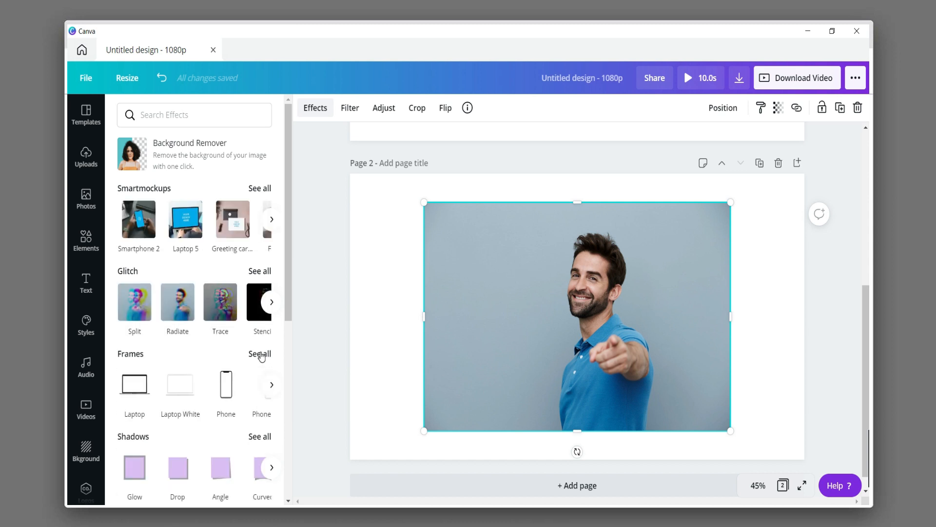
left_click(260, 354)
scroll(242, 327, "down", 3)
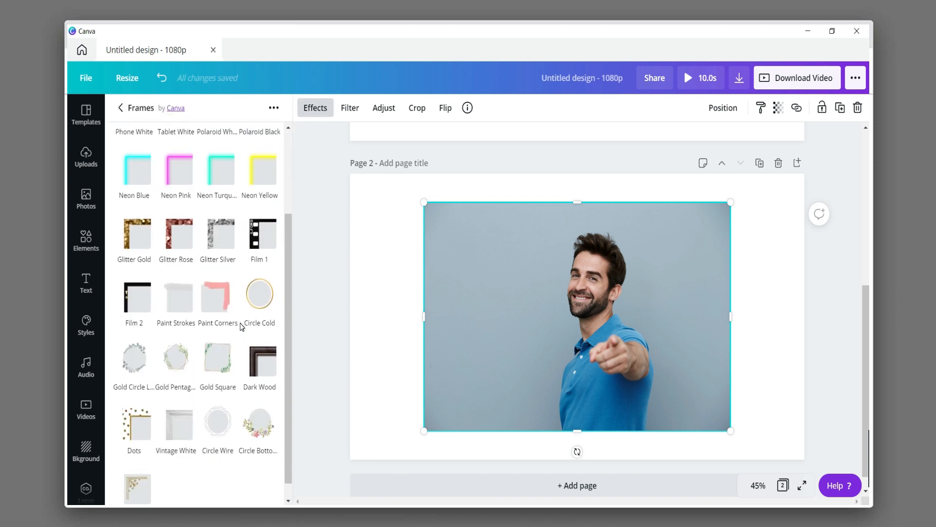
Step: Try the Circle Cold and Deco Gold frames, the leafy gold circle and the flowered circle on the man's photo
left_click(253, 294)
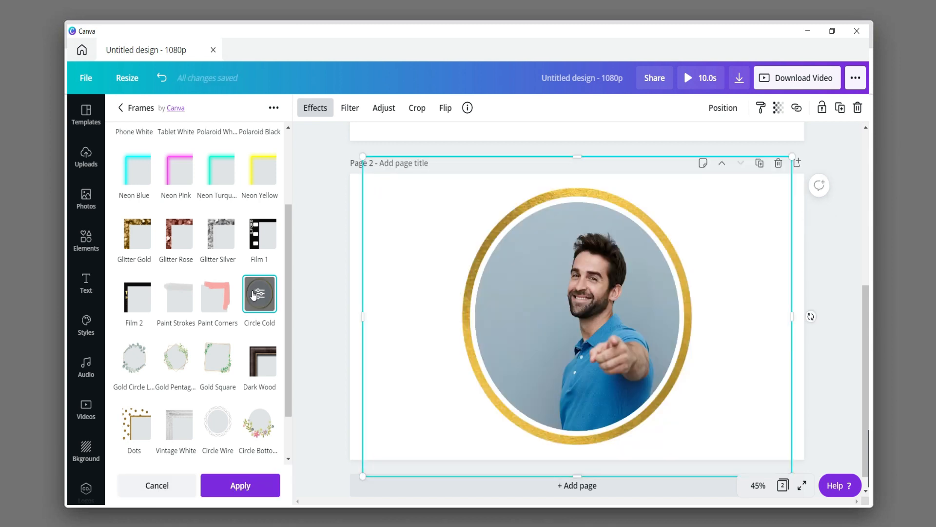
scroll(253, 295, "down", 1)
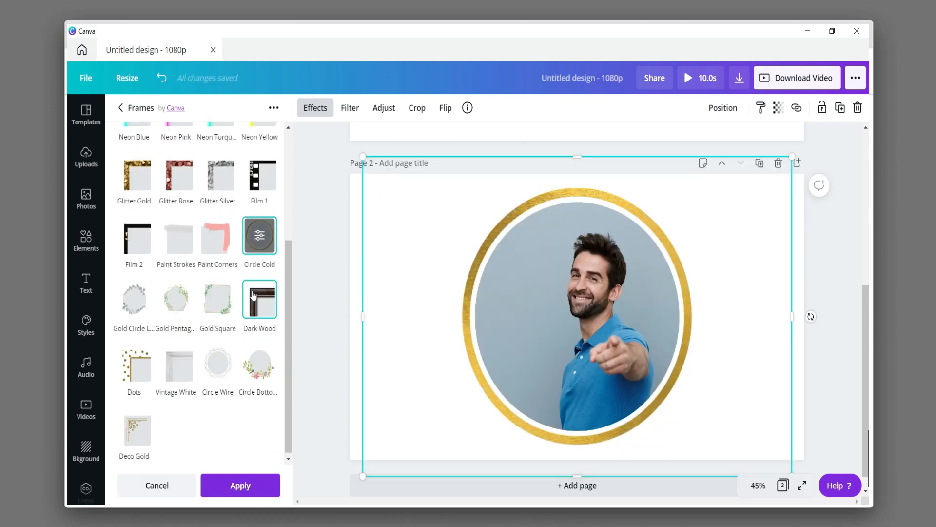
left_click(129, 432)
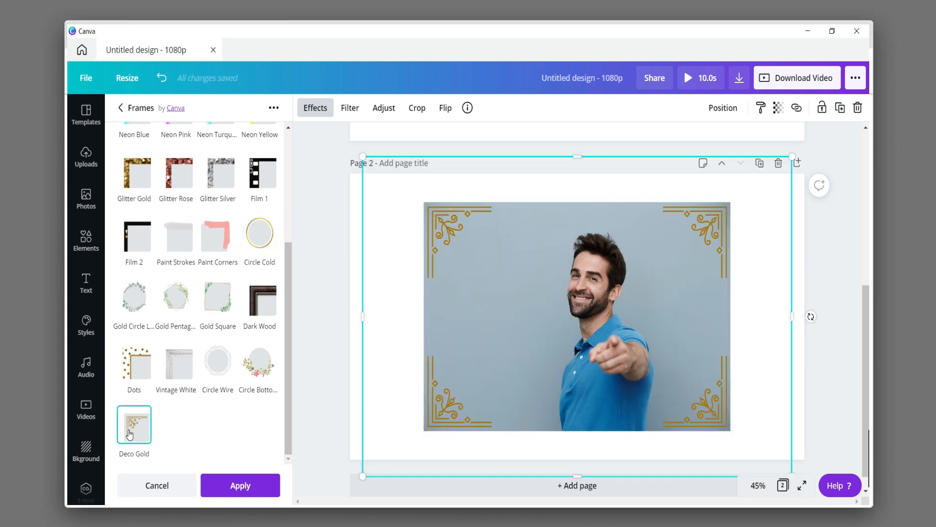
left_click(140, 306)
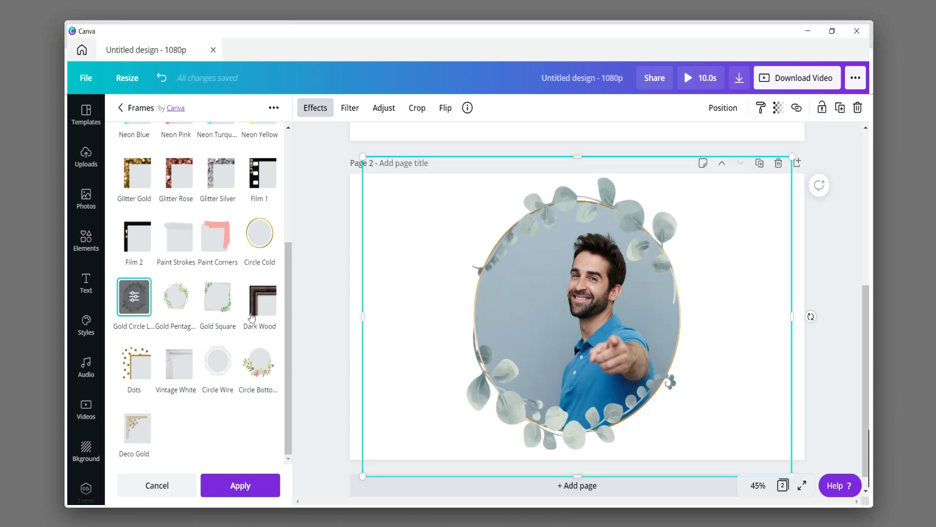
left_click(260, 363)
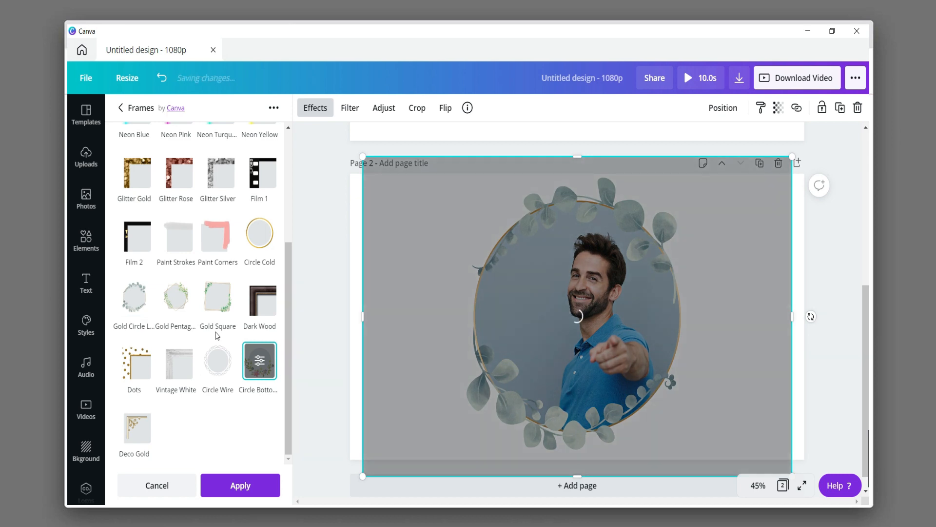
Step: Try the Film 2 and Film 1 frames on the pointing man's photo
scroll(195, 317, "up", 3)
left_click(139, 365)
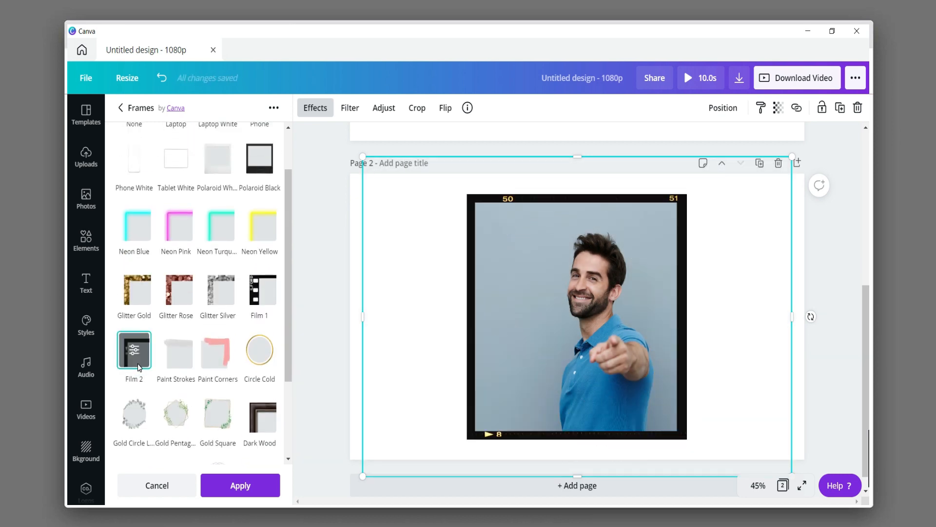
left_click(267, 295)
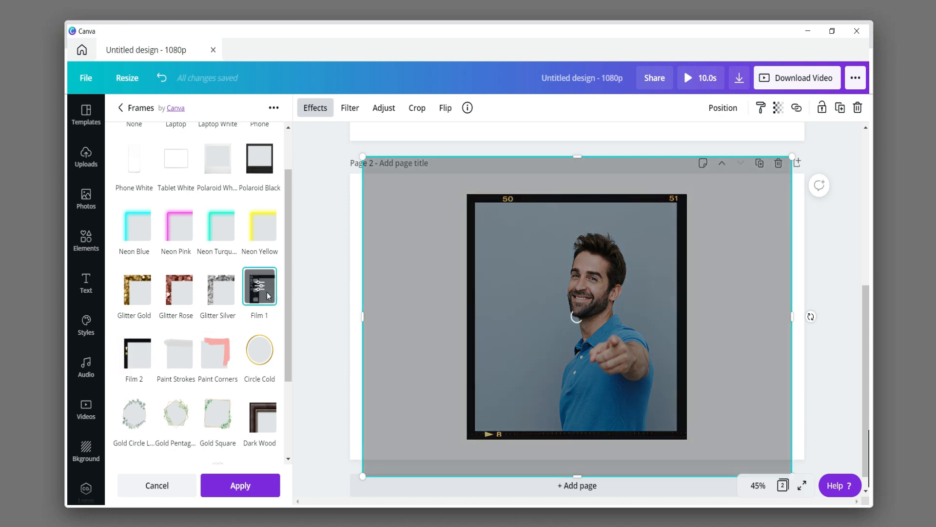
scroll(268, 296, "up", 1)
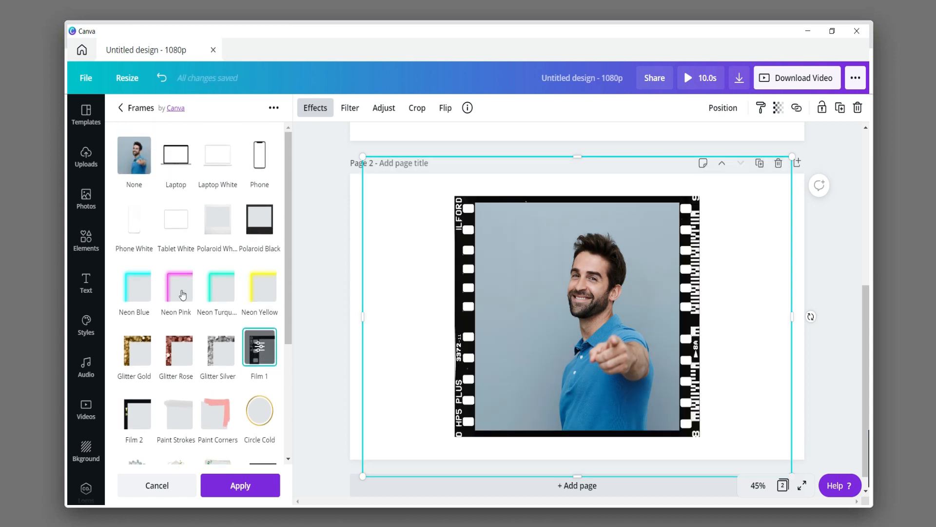
Step: Try the neon blue, turquoise and yellow frames and the Polaroid Black frame on the man's photo
left_click(144, 285)
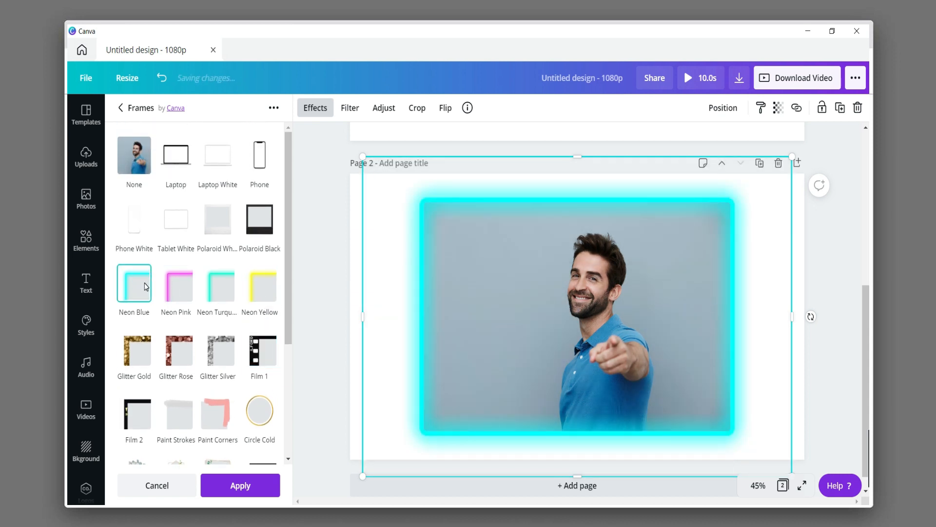
left_click(229, 289)
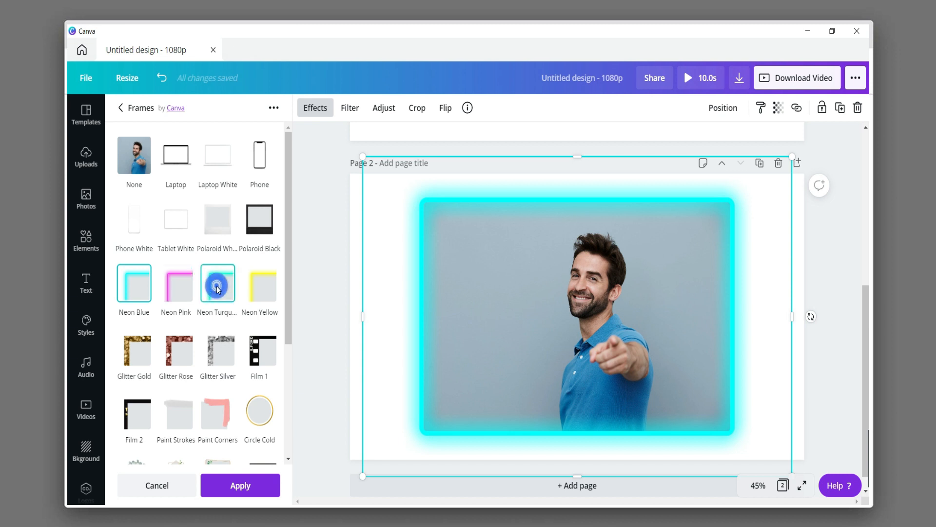
left_click(264, 291)
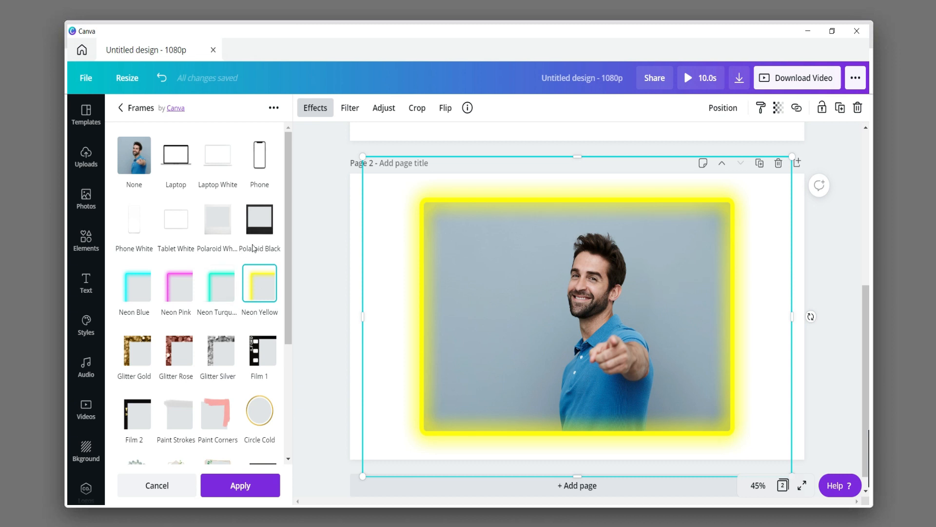
left_click(262, 227)
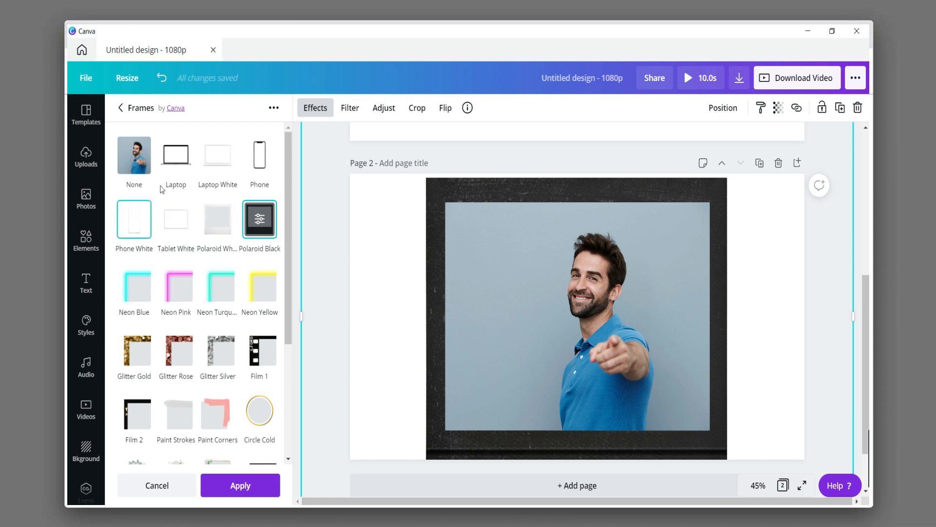
Step: Apply the black Phone frame to the man's photo with crop position 13
left_click(265, 160)
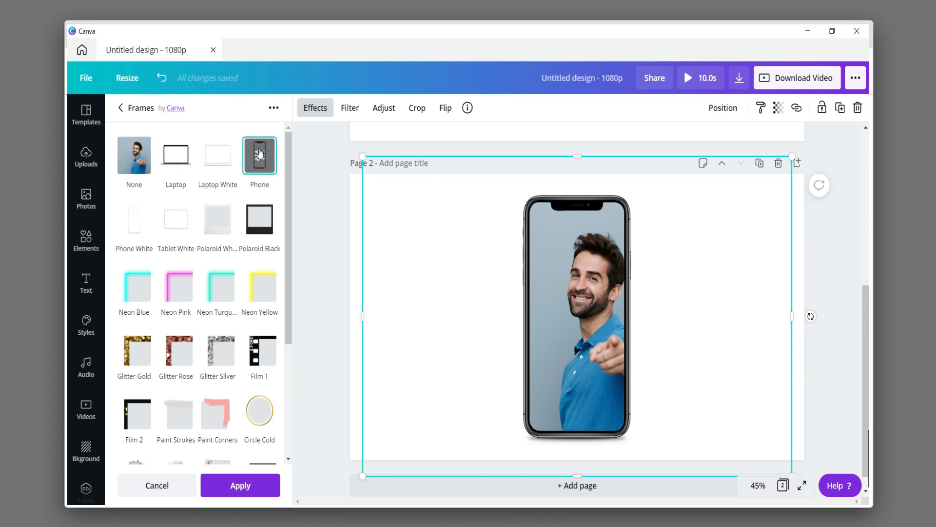
left_click(260, 154)
left_click_drag(196, 171, 220, 171)
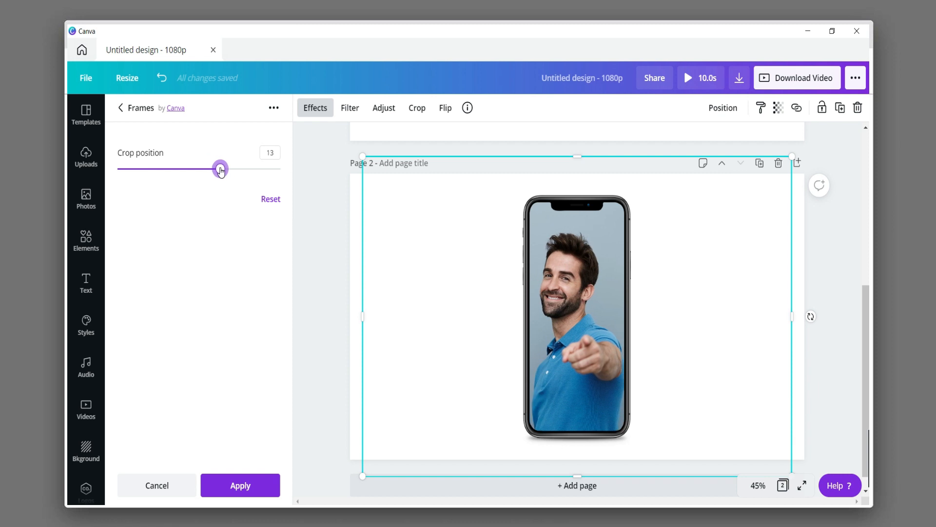
left_click(237, 490)
left_click(332, 357)
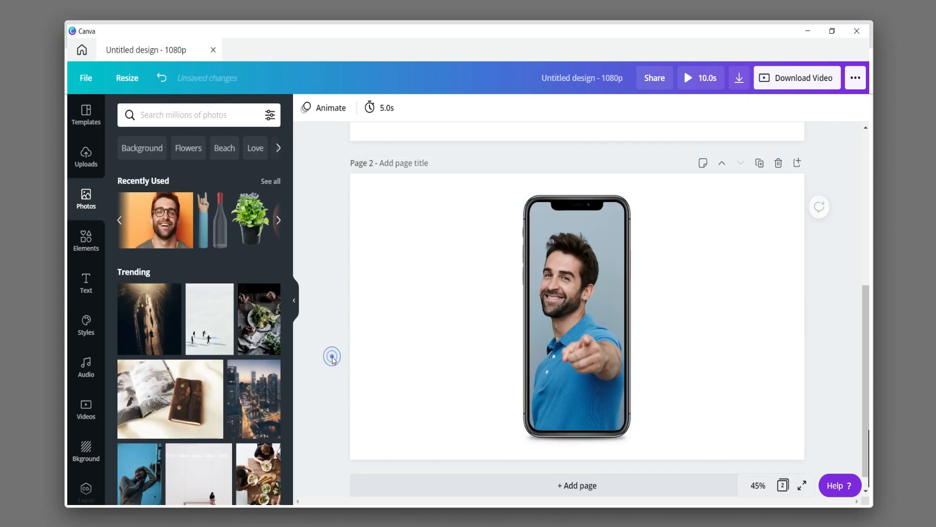
left_click(484, 467)
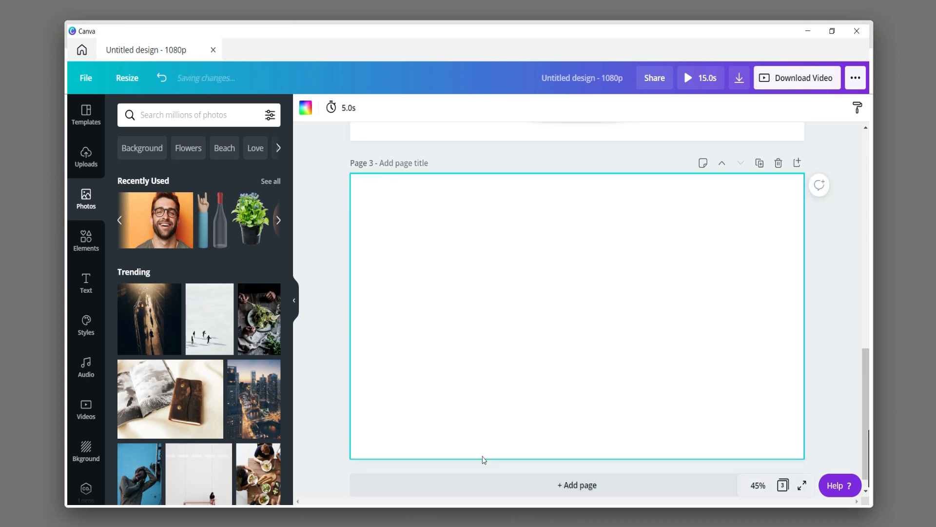
scroll(773, 392, "up", 2)
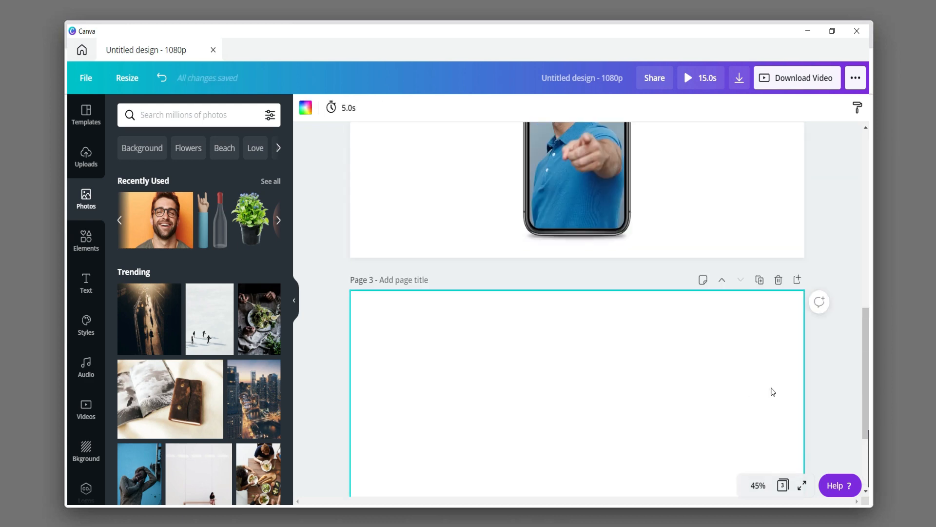
left_click(777, 283)
scroll(654, 374, "up", 5)
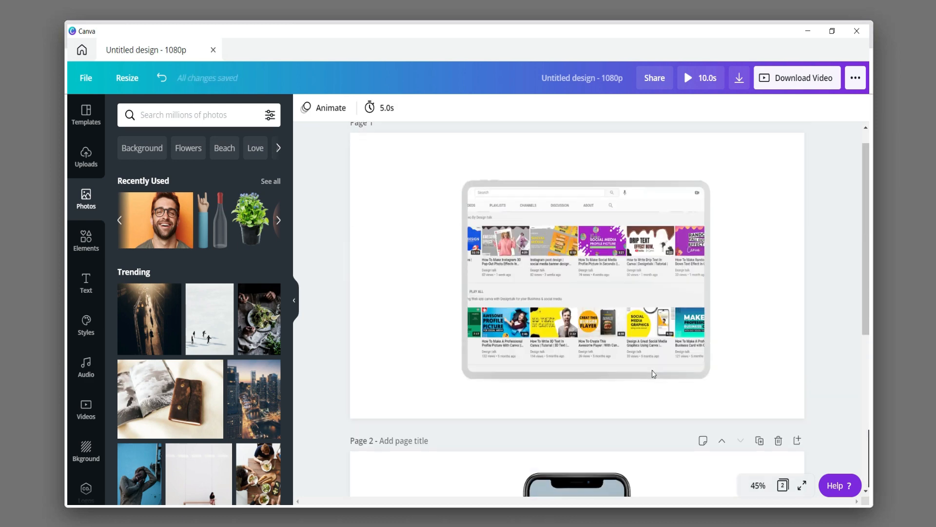
scroll(654, 374, "down", 5)
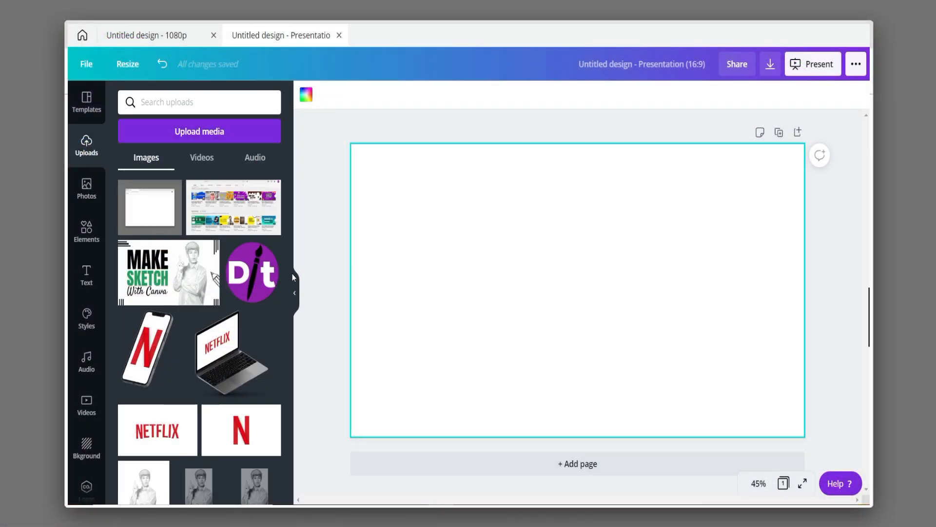
Step: Add the round purple paintbrush logo from the uploads to the blank presentation and shrink it near the page's centre
left_click(252, 273)
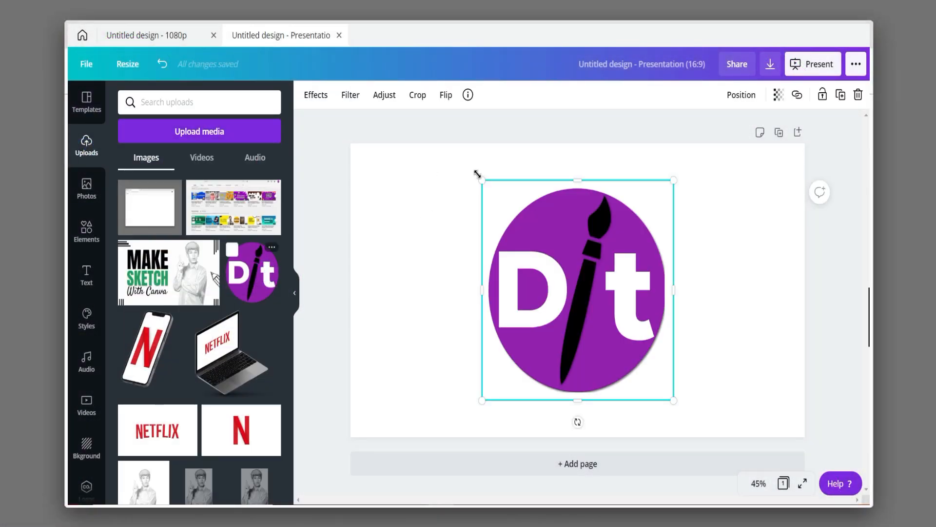
left_click_drag(481, 180, 545, 231)
left_click_drag(601, 297, 585, 266)
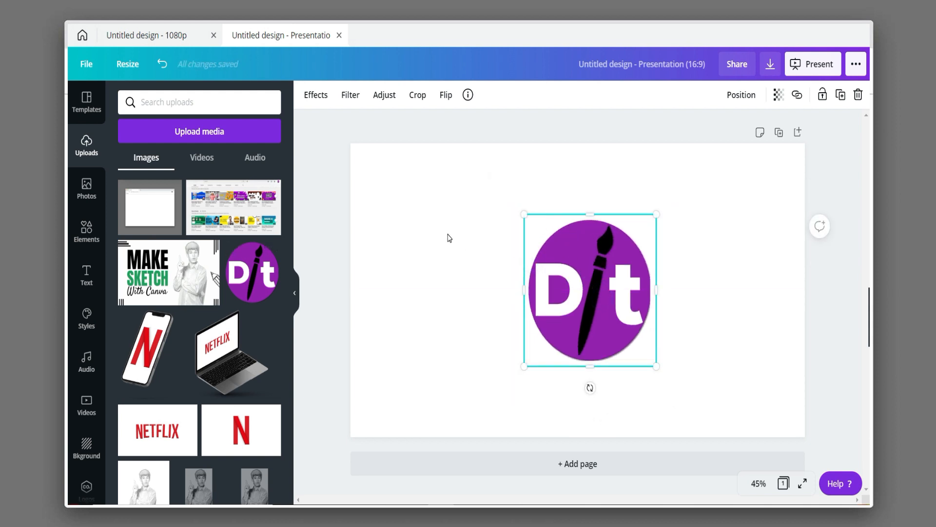
Step: Apply the T-shirt 1 smartmockup to the round purple logo
left_click(450, 237)
left_click(307, 94)
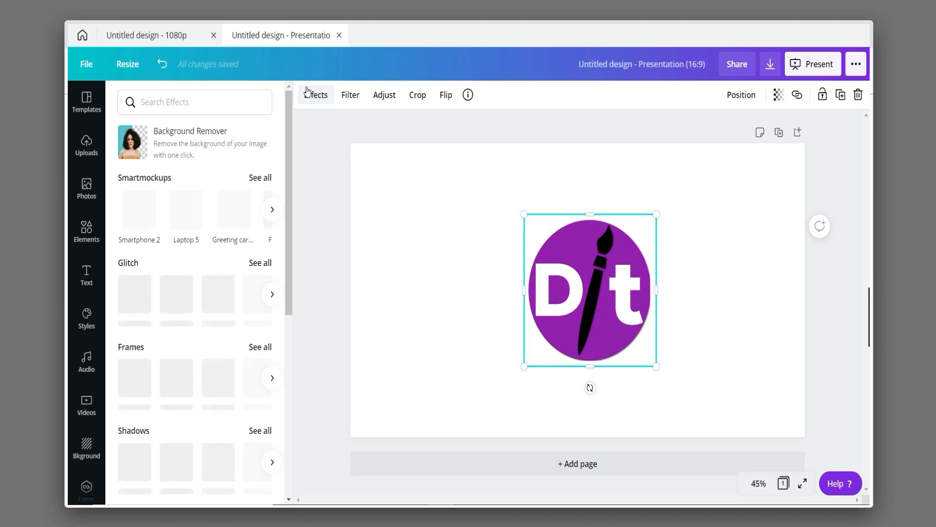
left_click(262, 180)
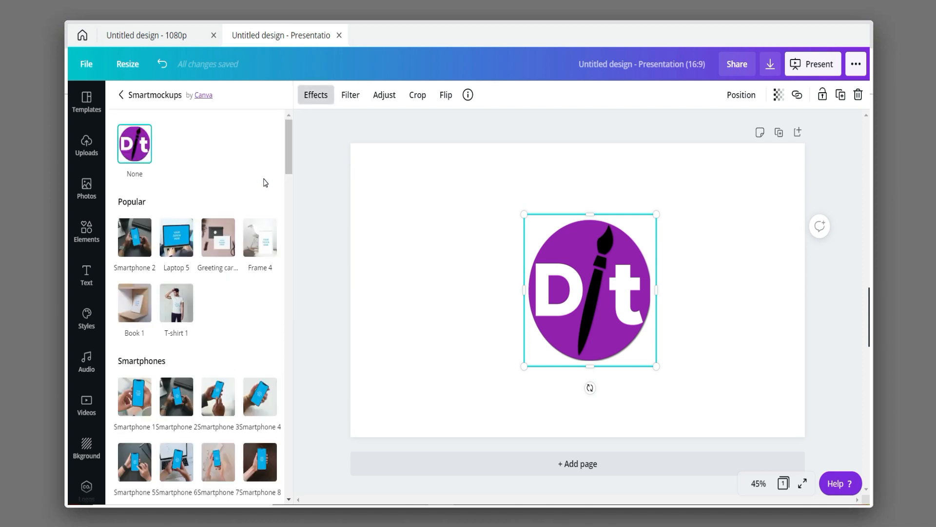
left_click(171, 296)
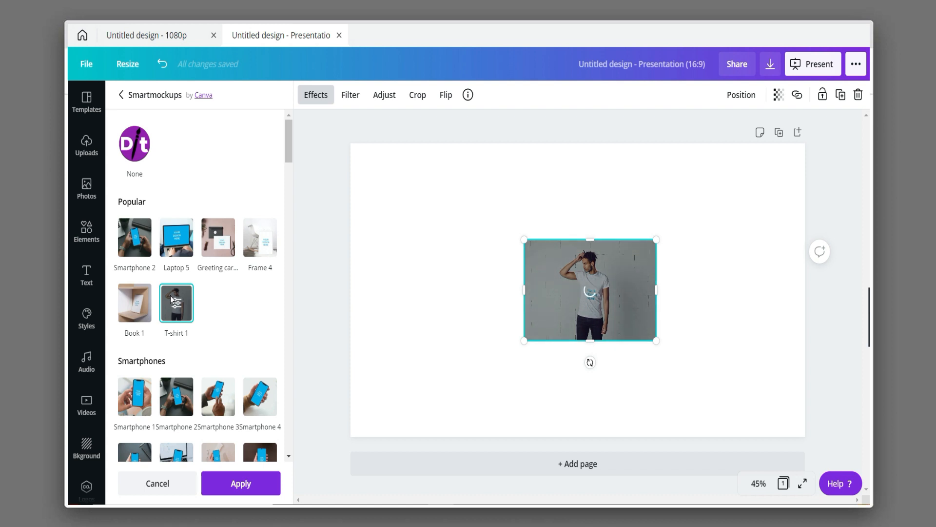
Step: Try the Fit crop on the T-shirt mockup, and settle on a Custom crop with horizontal position 49 and size 52
left_click(170, 296)
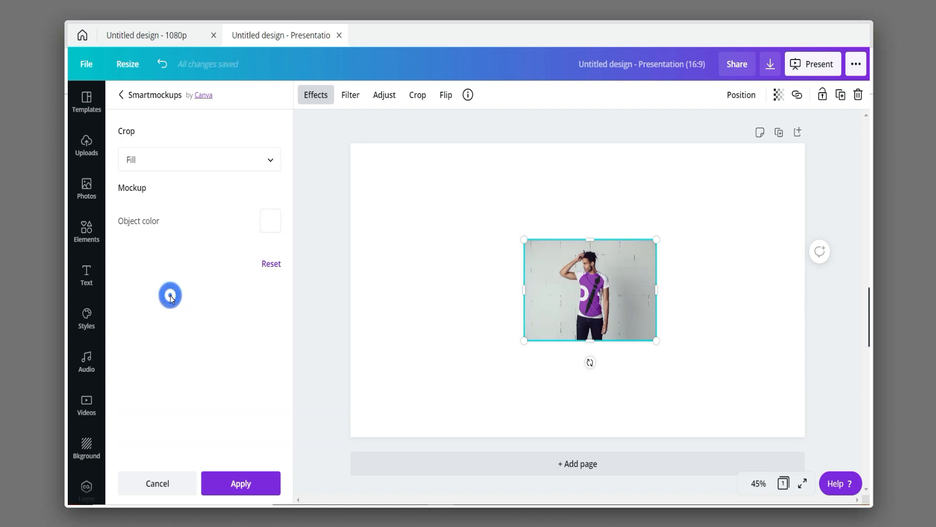
left_click(200, 161)
left_click(197, 187)
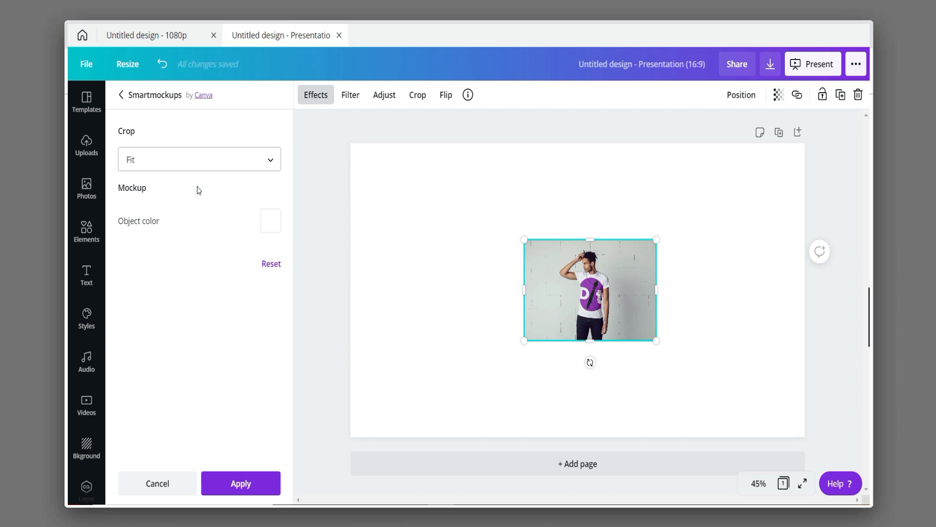
left_click(250, 168)
left_click(237, 176)
left_click_drag(198, 209, 196, 210)
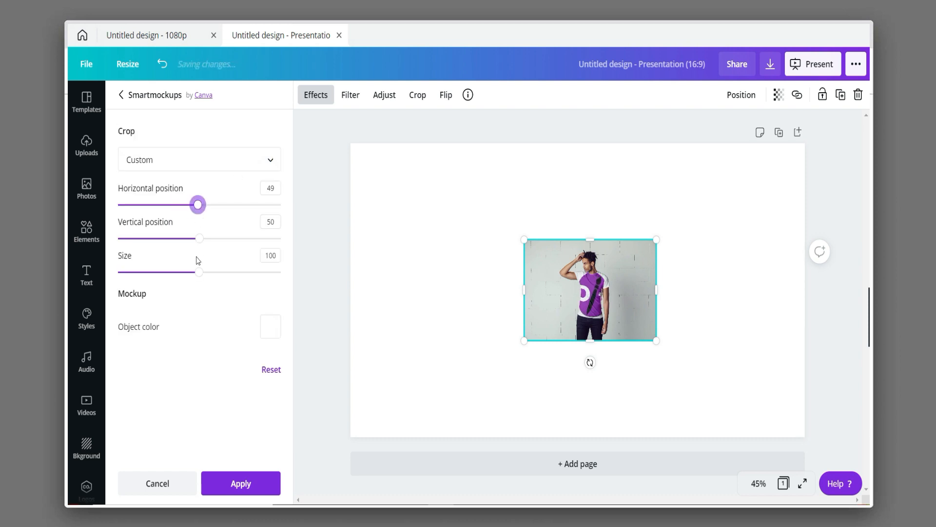
left_click_drag(200, 274, 155, 273)
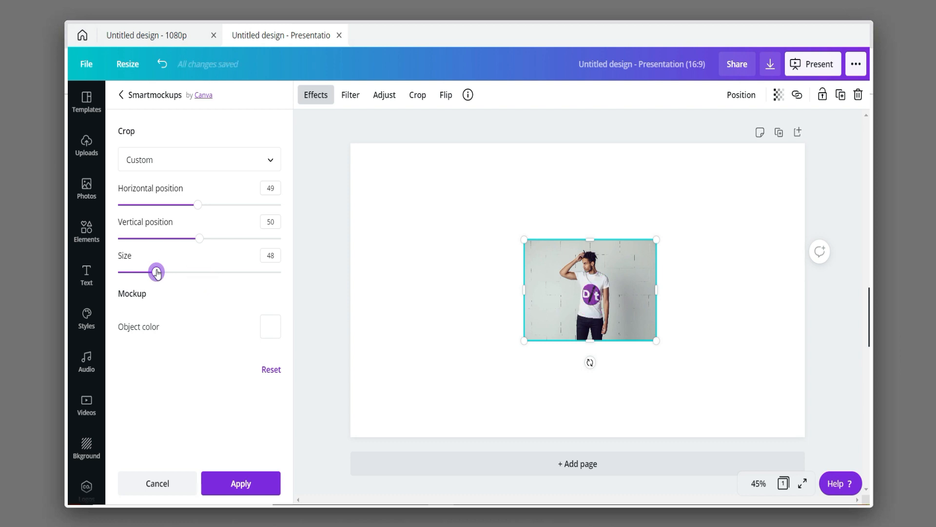
Step: Try yellow #FFEE13 and red #FF1313 as the T-shirt mockup's object color
left_click(272, 320)
left_click_drag(277, 432, 295, 434)
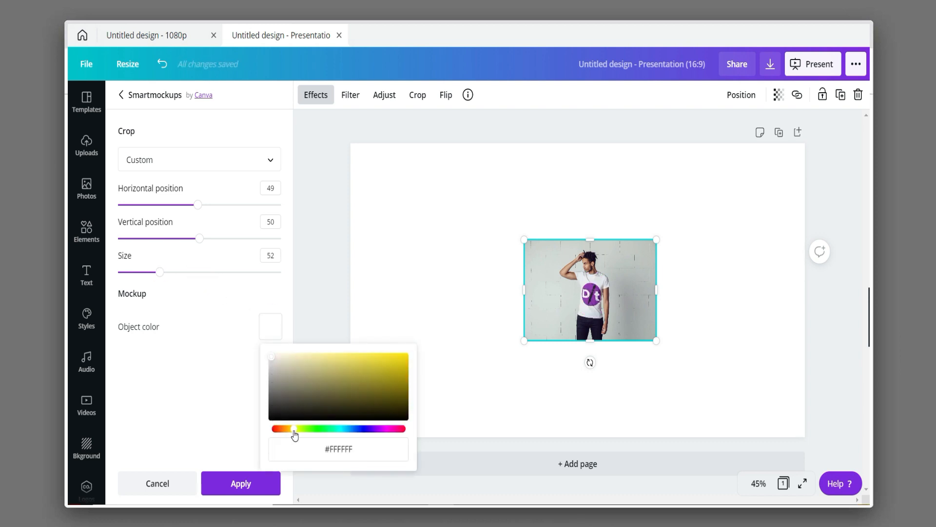
left_click_drag(275, 364, 398, 357)
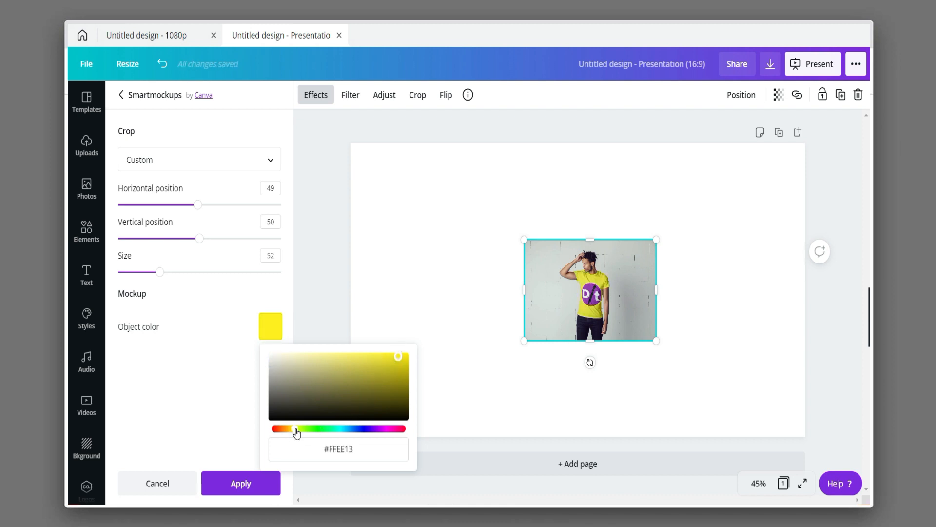
left_click_drag(296, 432, 406, 433)
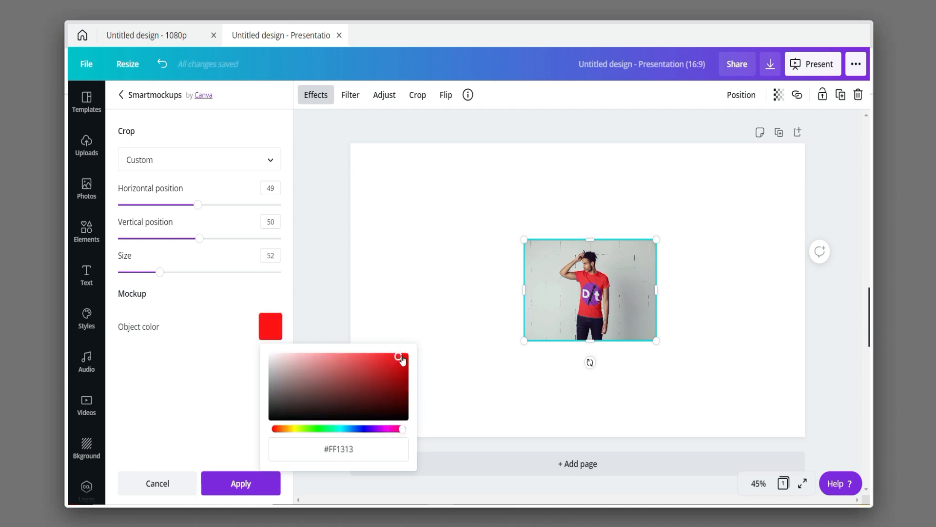
Step: Set the T-shirt's object color to black #000000, apply the mockup and enlarge it to nearly the full page height
left_click_drag(401, 359, 250, 424)
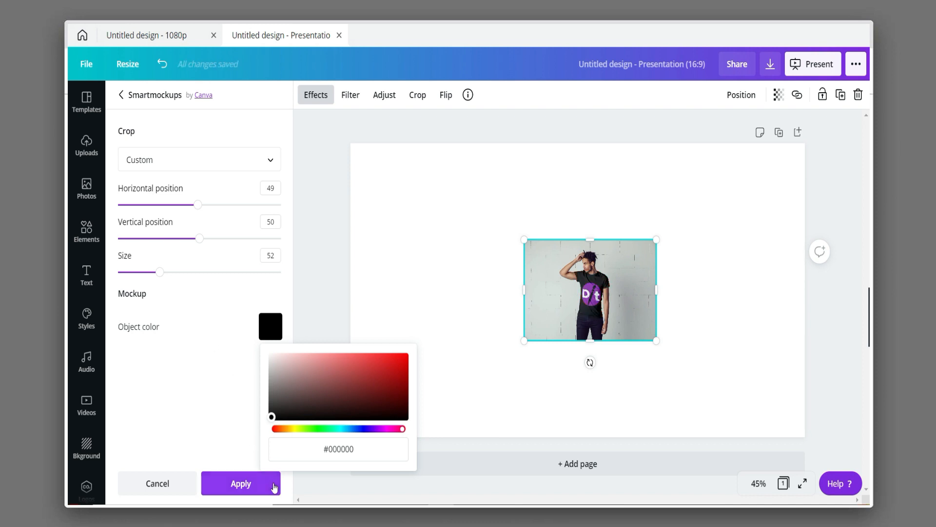
left_click(273, 487)
left_click_drag(524, 340, 402, 420)
left_click_drag(657, 239, 780, 147)
Step: Add a second page and place the round purple paintbrush logo from the uploads on it
left_click(617, 460)
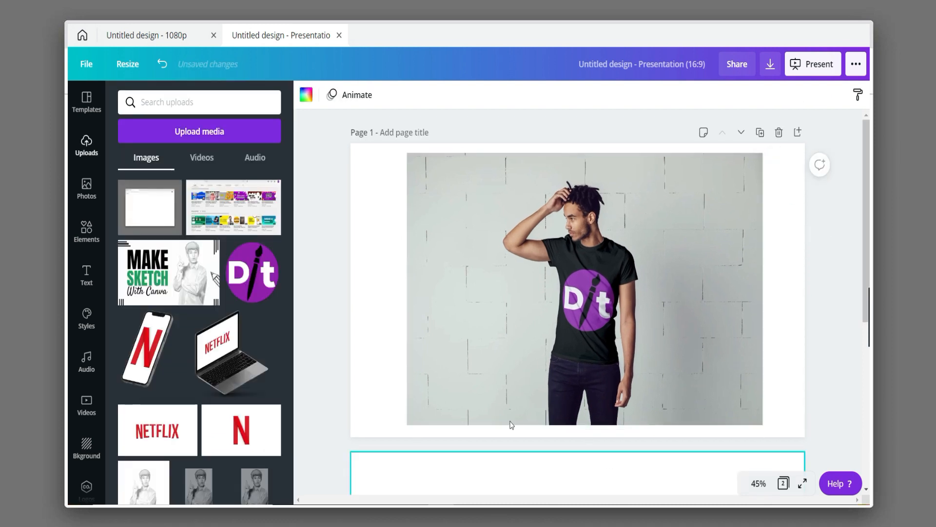
left_click(499, 335)
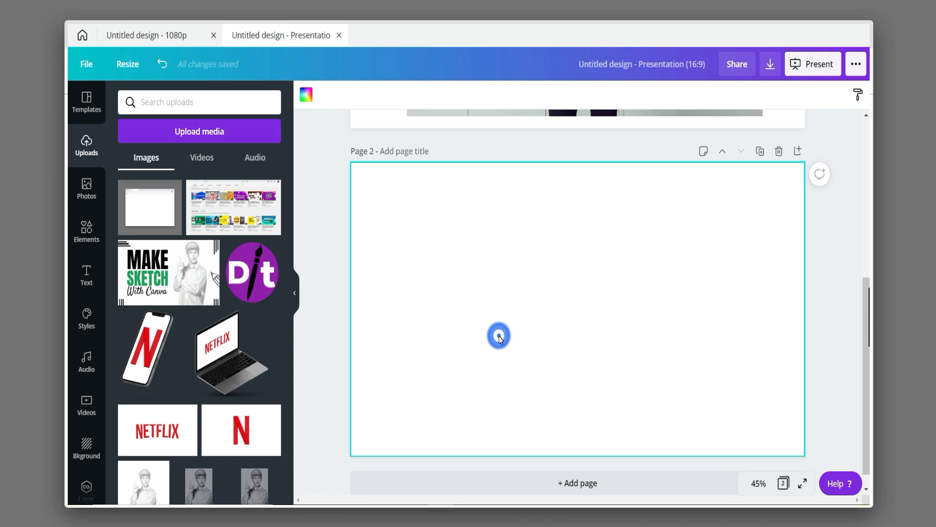
left_click(267, 264)
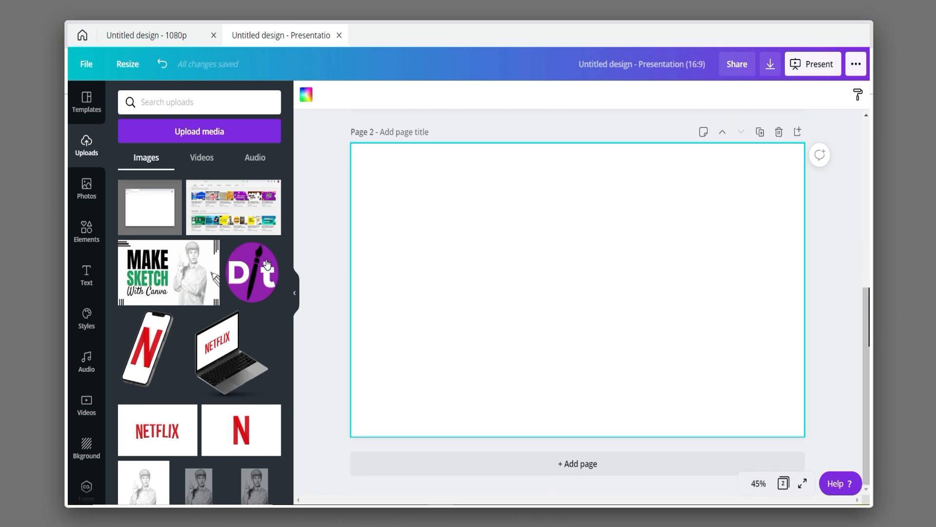
left_click(405, 248)
left_click(640, 260)
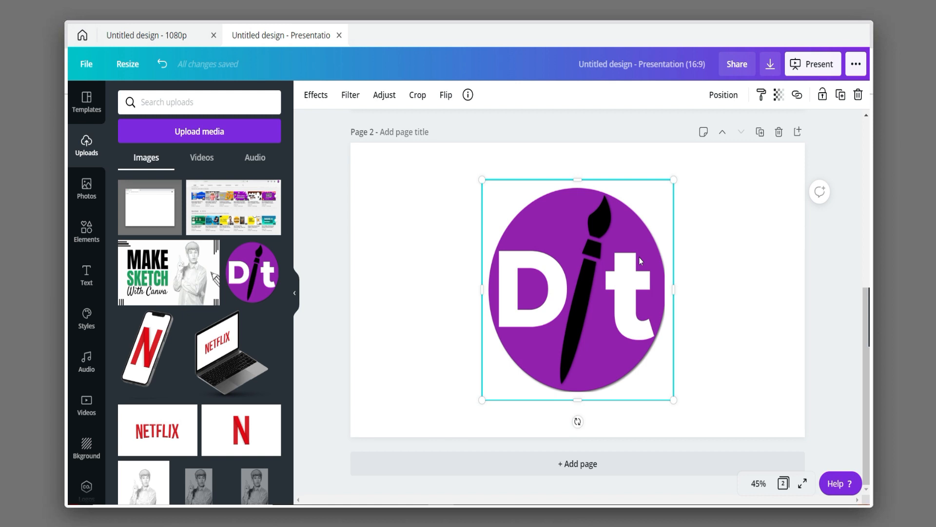
Step: Choose the hand-held greeting card smartmockup from the Cards group for the logo on page 2
left_click(320, 95)
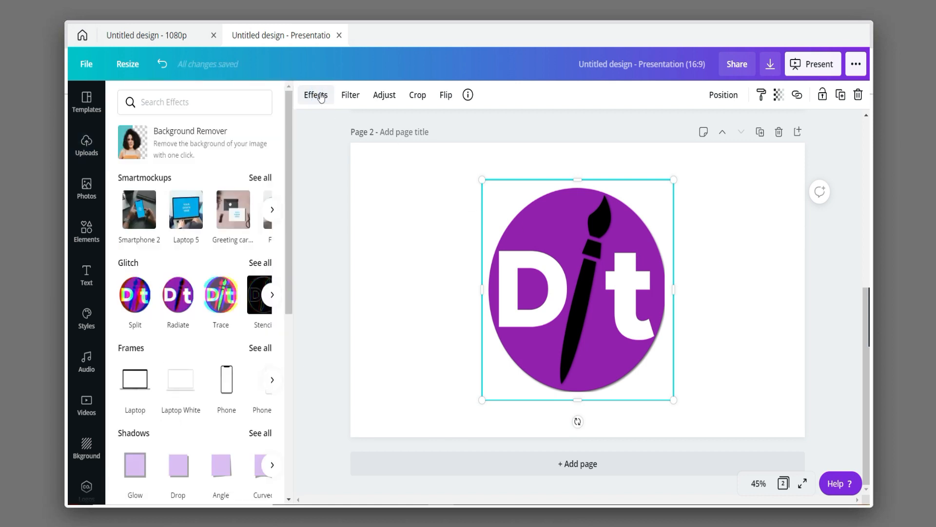
left_click(261, 178)
scroll(231, 226, "down", 12)
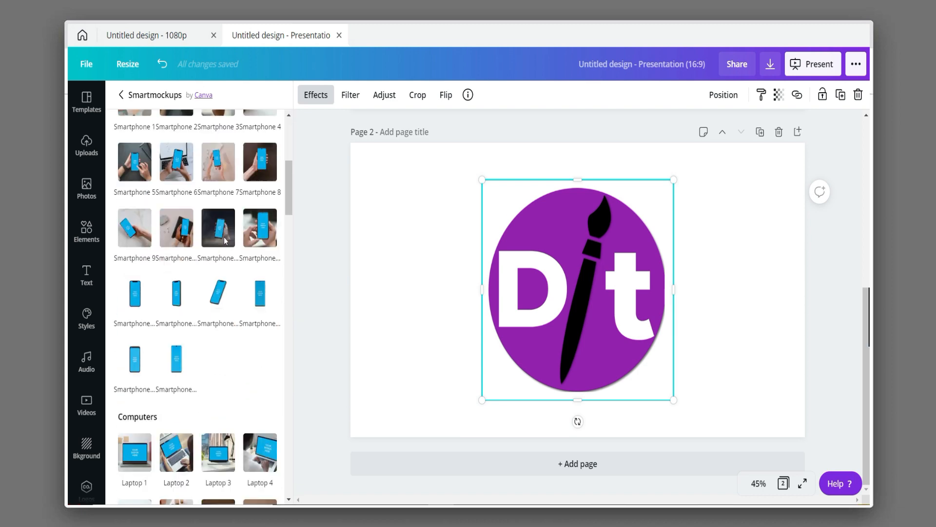
scroll(224, 240, "down", 5)
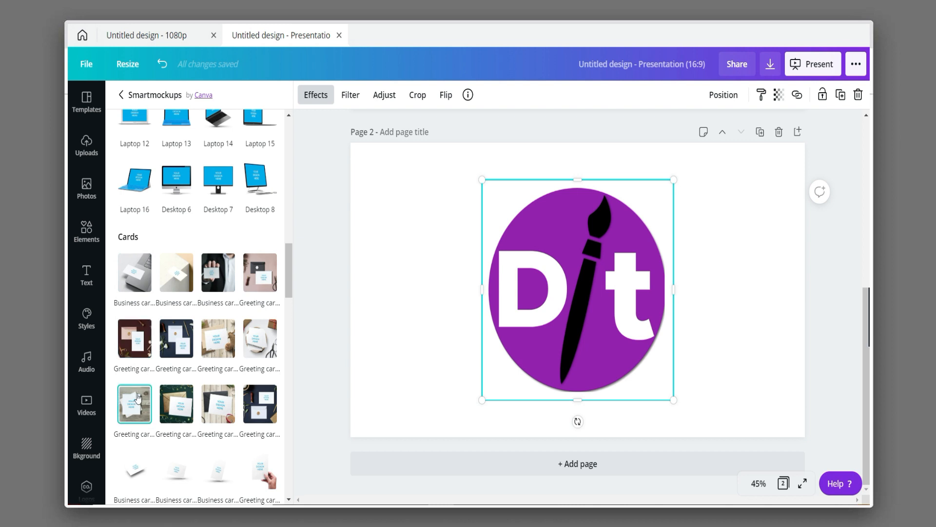
scroll(139, 402, "down", 2)
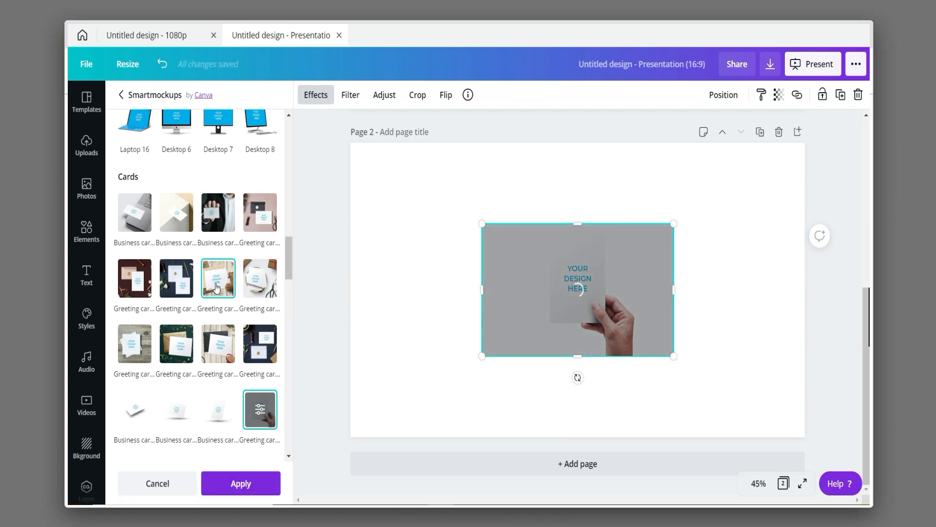
Step: Give the greeting card mockup a Custom crop with size 61 and vertical position 45
left_click(260, 409)
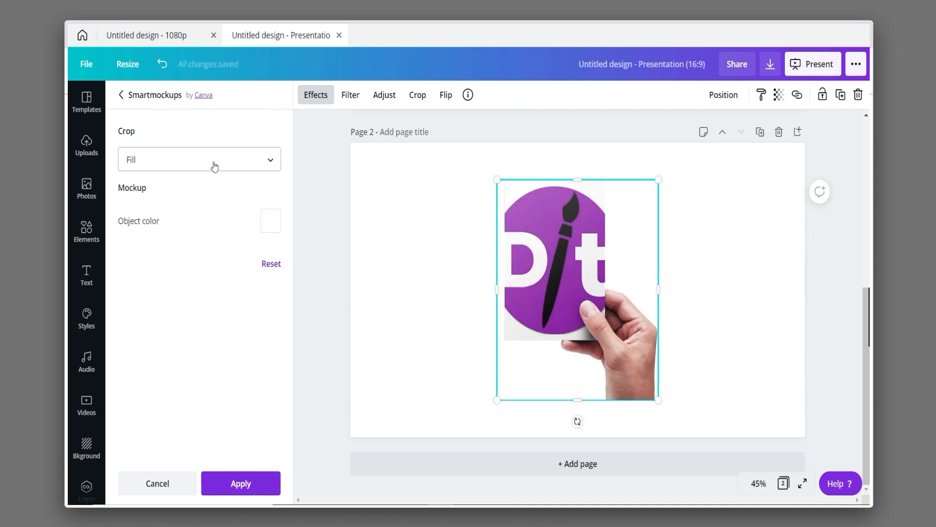
left_click(215, 161)
left_click(207, 205)
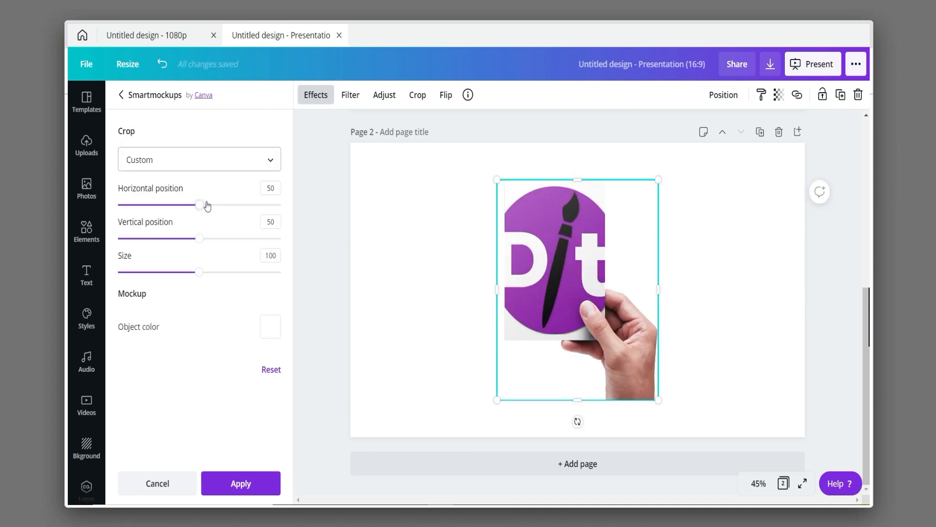
left_click_drag(199, 274, 167, 272)
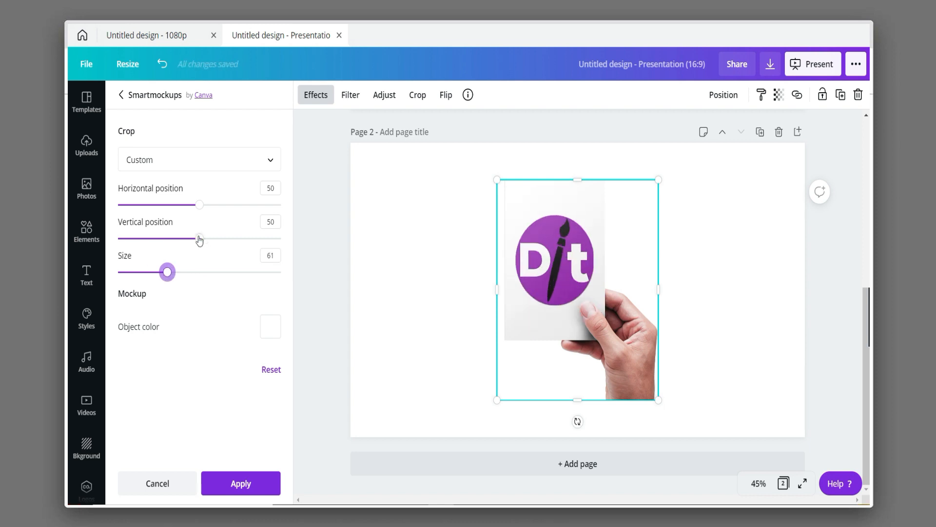
mouse_move(199, 238)
left_mouse_down()
mouse_move(211, 239)
mouse_move(193, 240)
left_mouse_up()
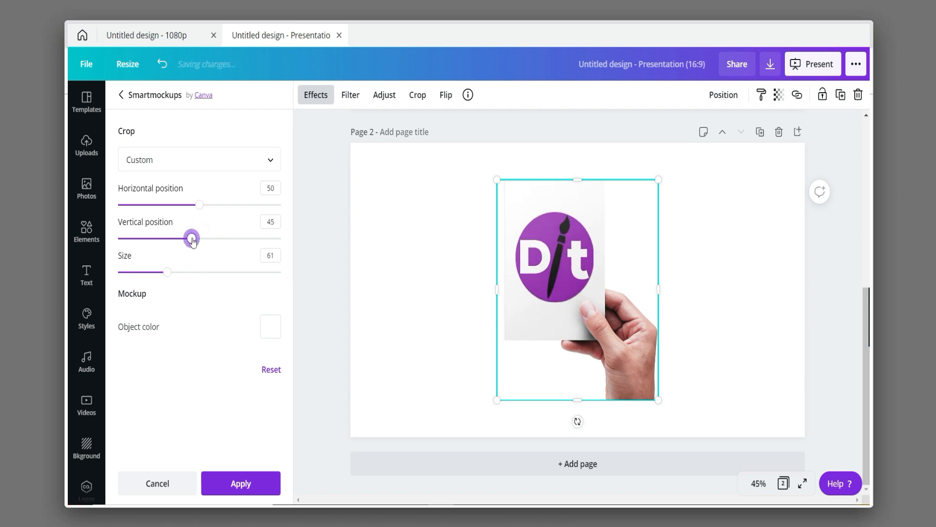
Step: Set the greeting card's object color to black #000000 and apply the mockup
left_click(271, 326)
left_click_drag(272, 359, 254, 426)
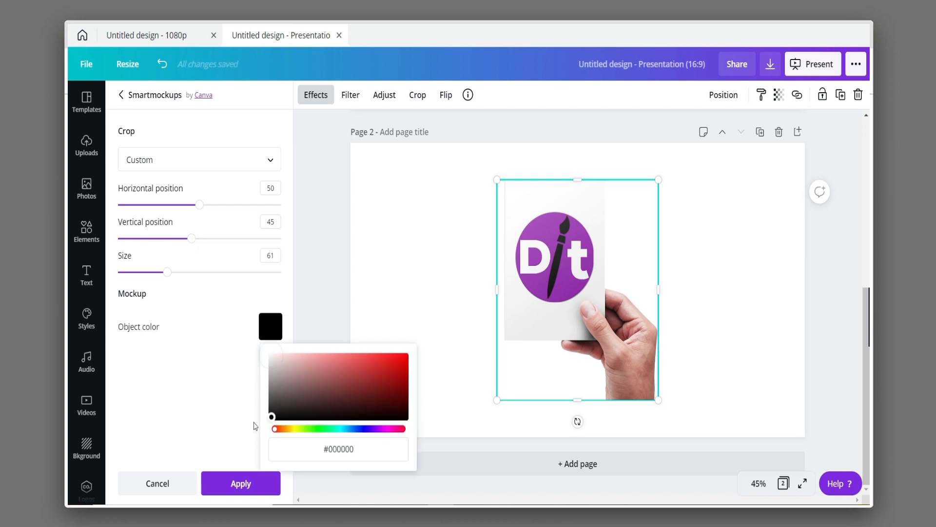
left_click(241, 482)
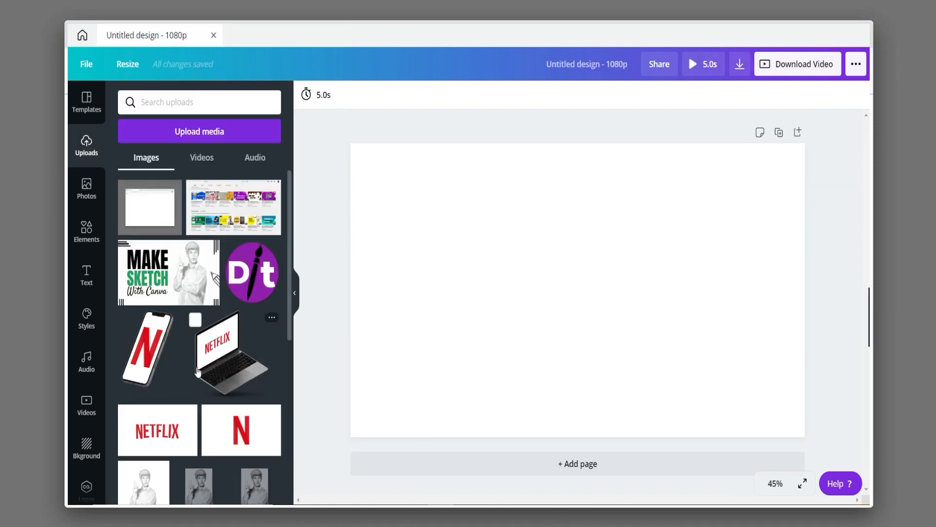
Step: Add the uploaded Netflix wordmark to the blank 1080p design and put it in the Laptop 2 smartmockup
left_click(162, 441)
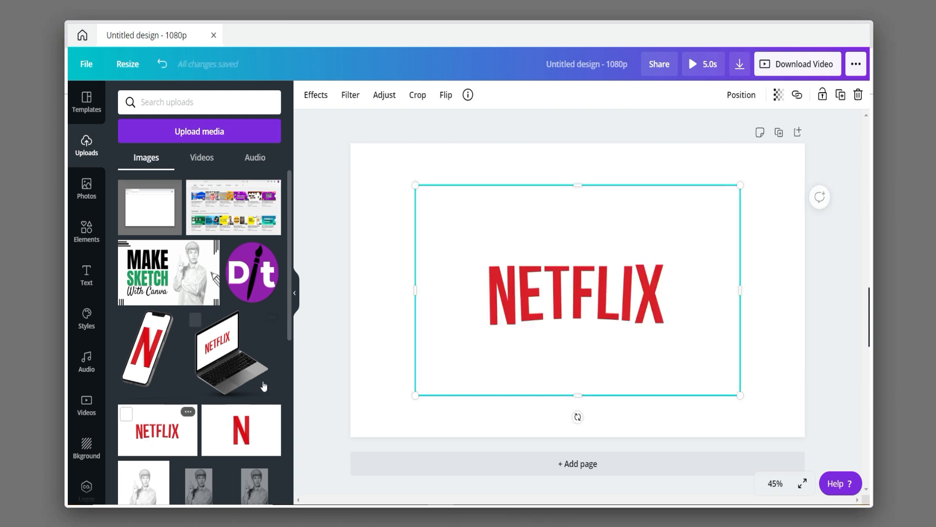
left_click(315, 95)
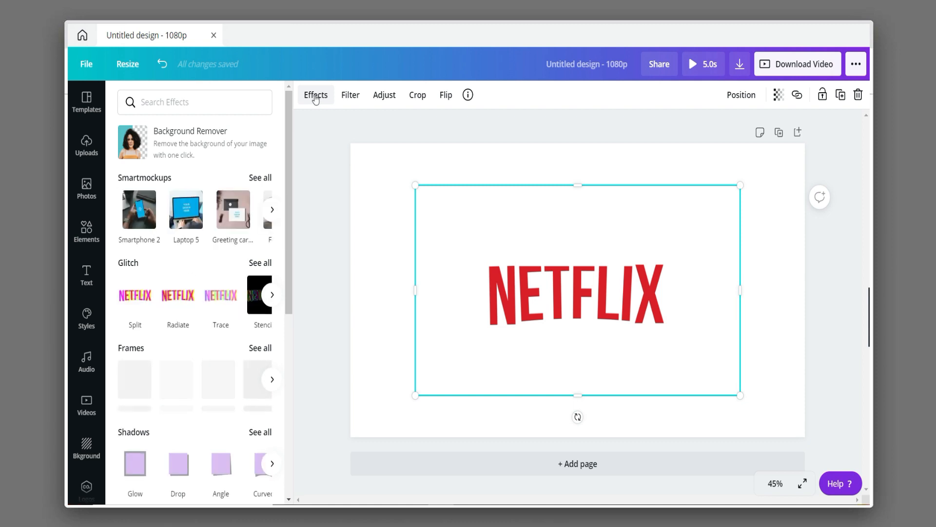
left_click(260, 179)
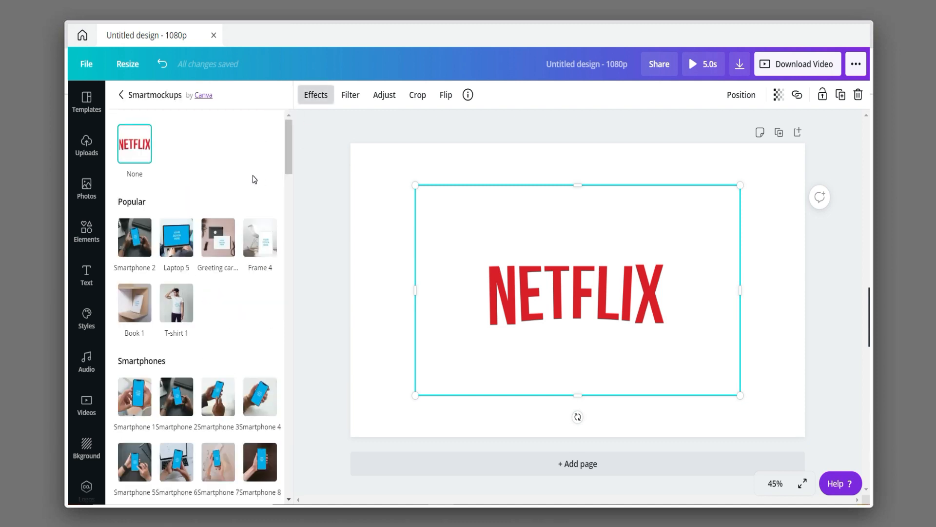
scroll(233, 257, "down", 7)
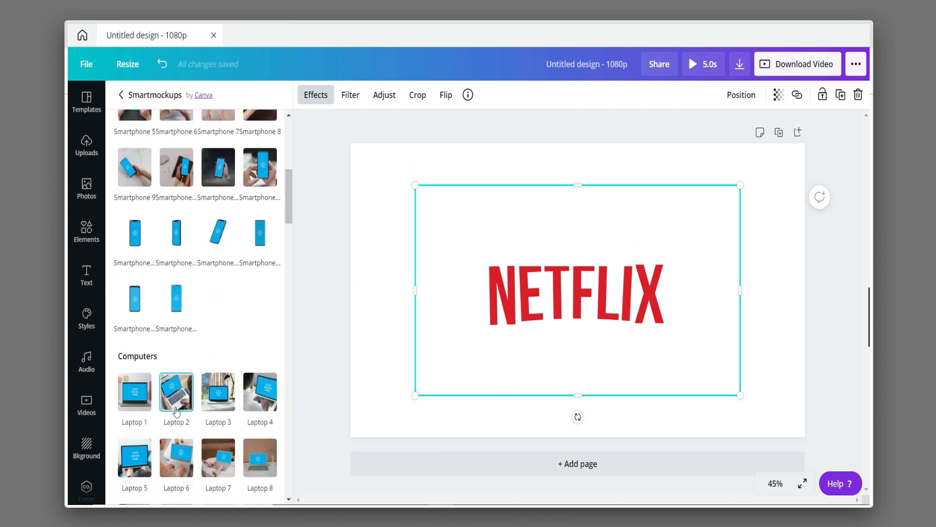
left_click(171, 400)
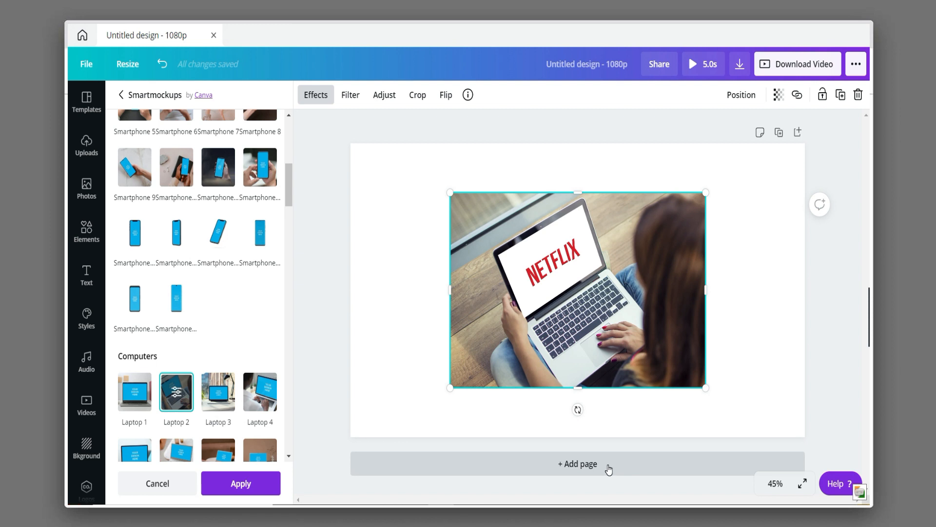
Step: Add a second page with the uploaded red Netflix N logo and show it in the Smartphone 1 smartmockup
left_click(608, 469)
left_click(240, 429)
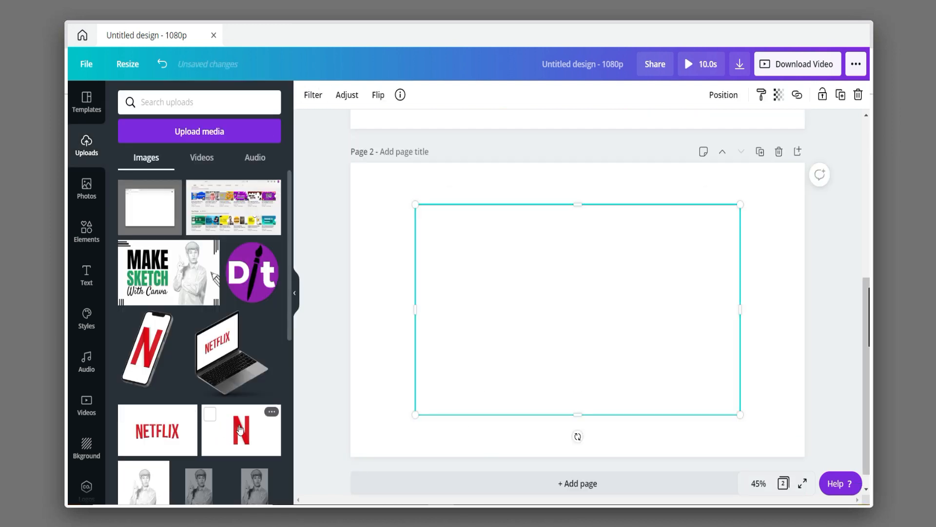
left_click(318, 97)
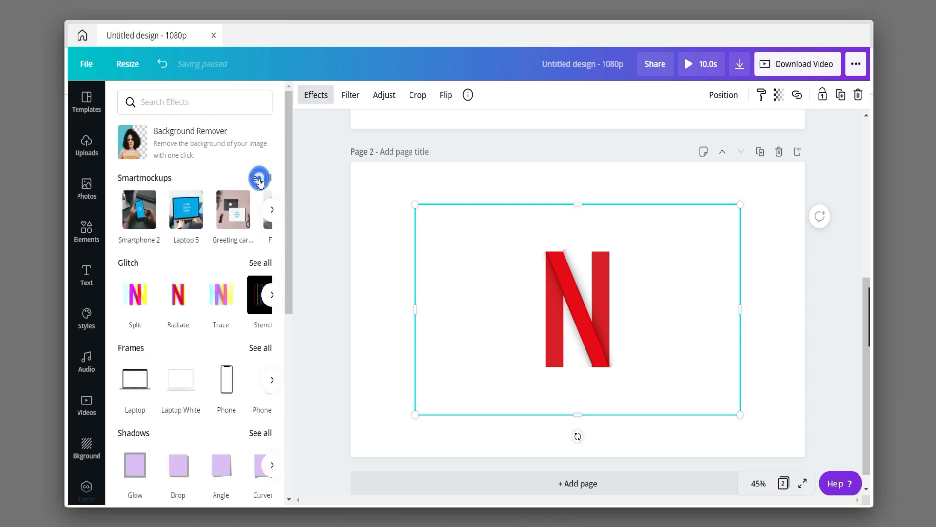
left_click(260, 178)
scroll(240, 366, "down", 1)
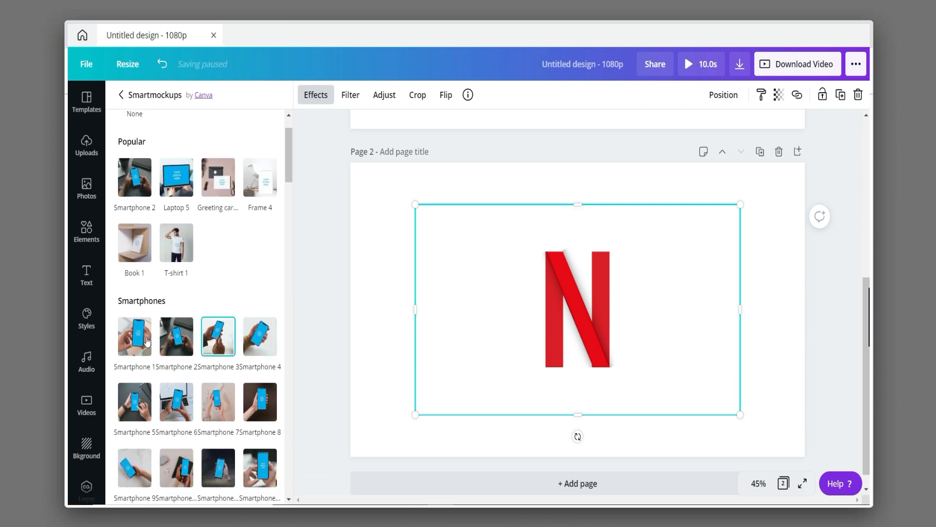
left_click(147, 339)
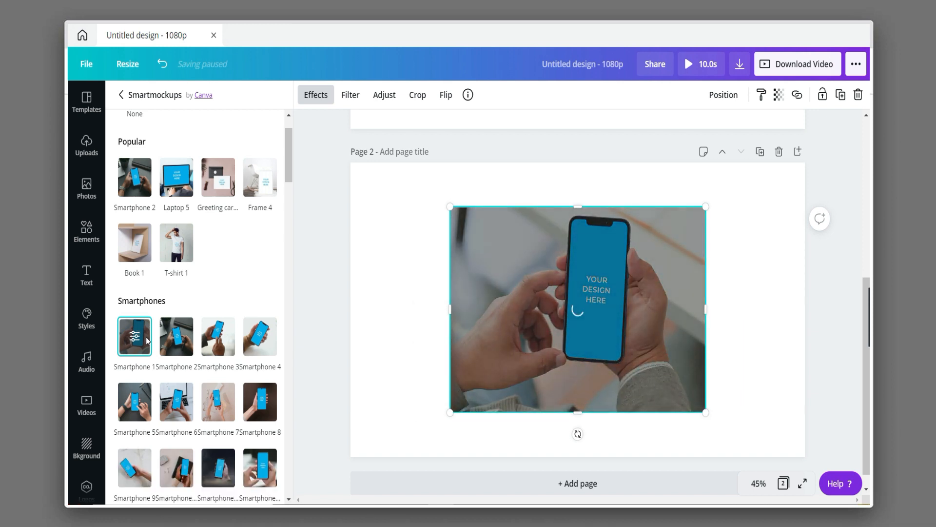
scroll(156, 332, "down", 5)
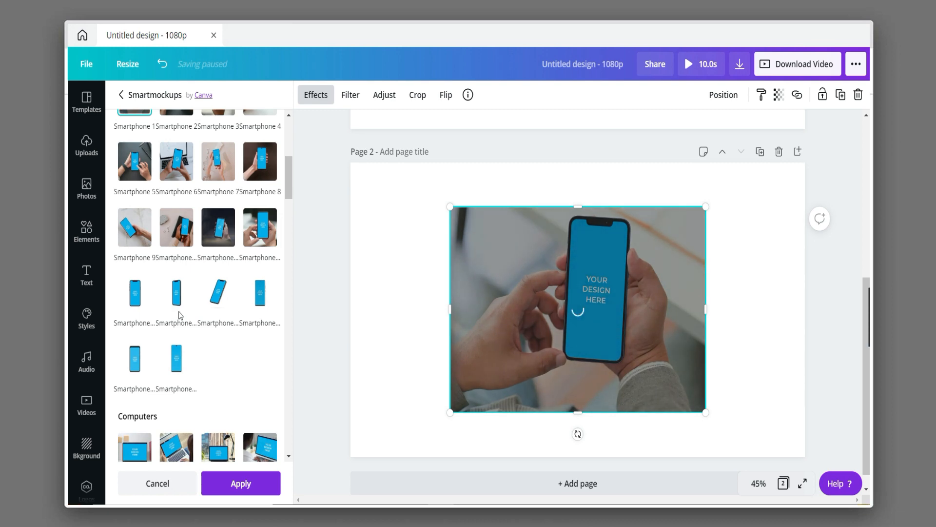
left_click(369, 278)
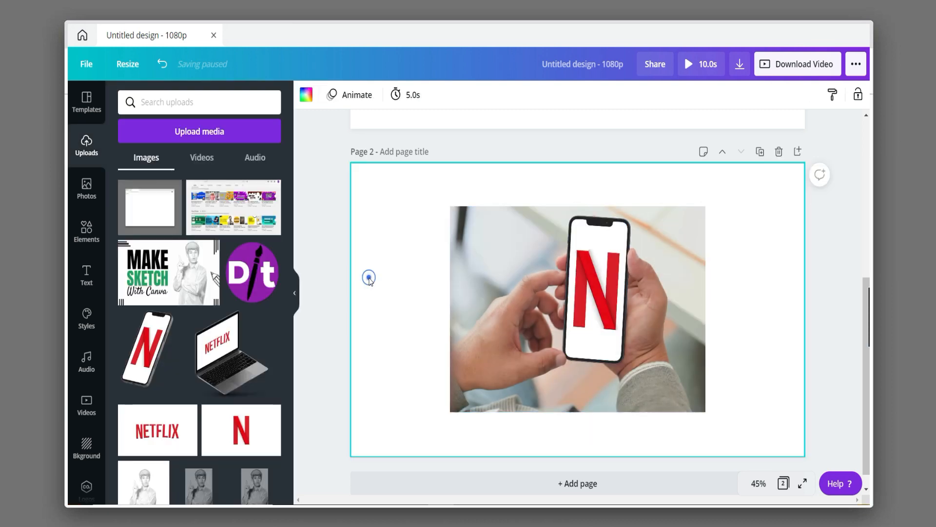
scroll(369, 279, "up", 6)
scroll(370, 279, "down", 6)
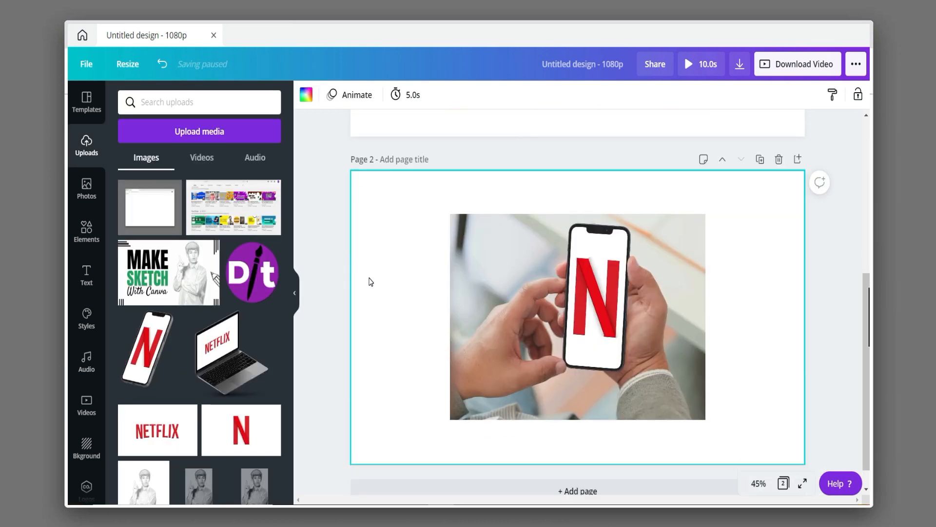